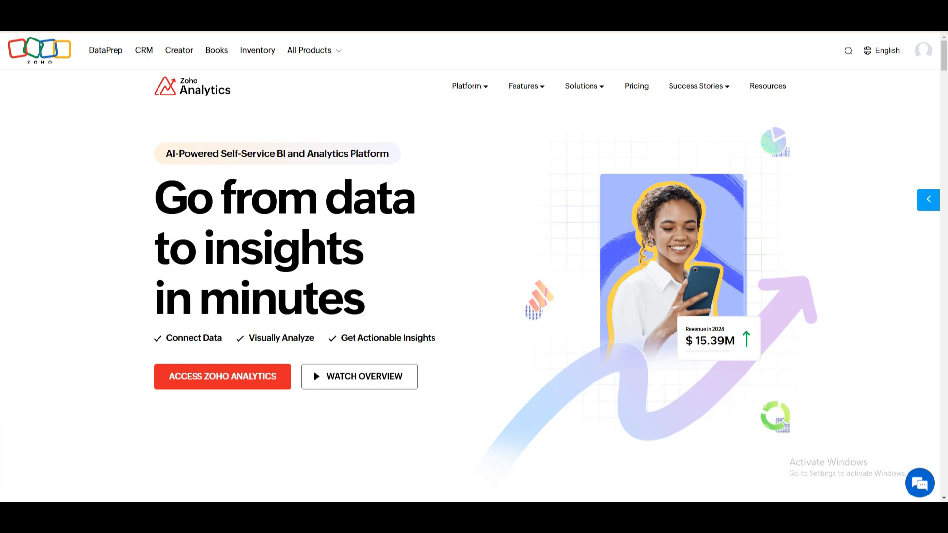
Access Zoho Analytics, open the Zoho CRM Reports workspace and start a new Chart View
{"action": "left_click", "coordinate": [222, 377]}
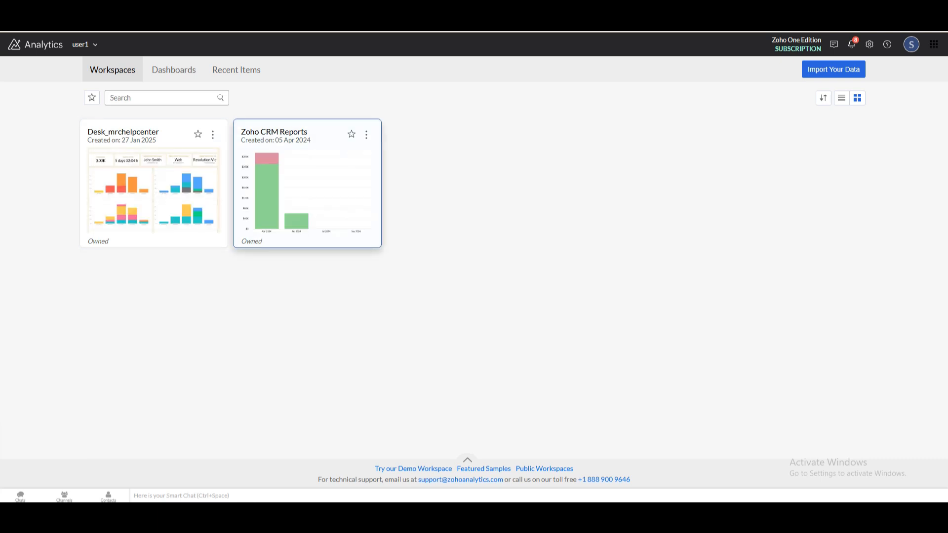
{"action": "left_click", "coordinate": [307, 183]}
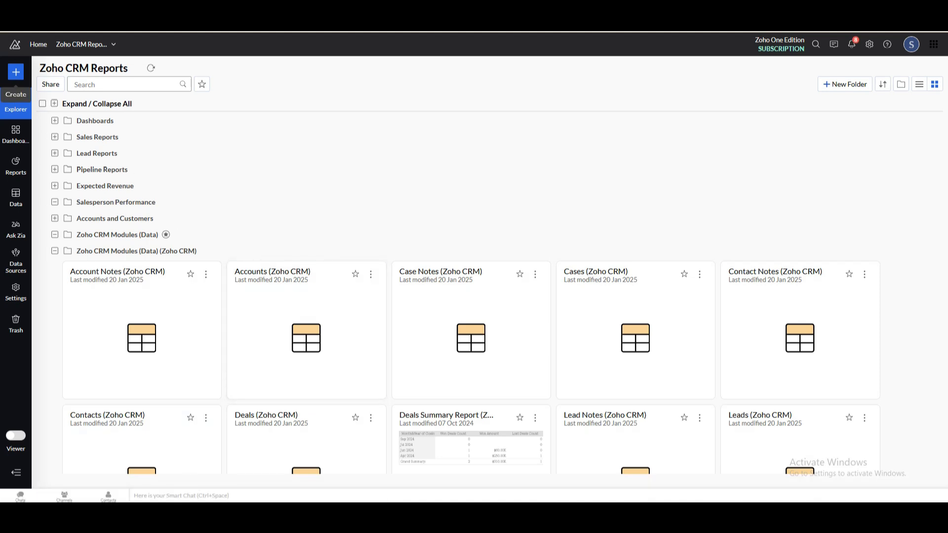
{"action": "left_click", "coordinate": [15, 72]}
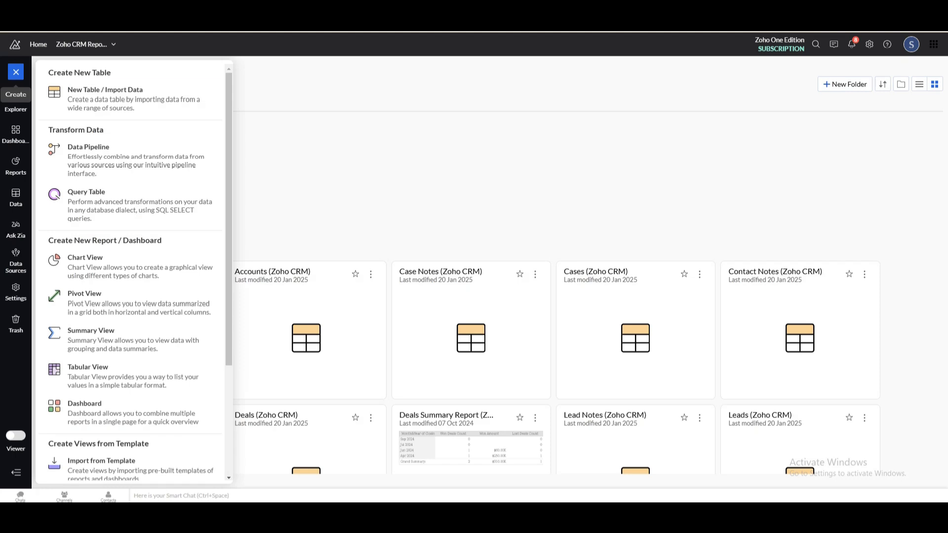
{"action": "scroll", "coordinate": [128, 149], "scroll_direction": "down", "scroll_amount": 5}
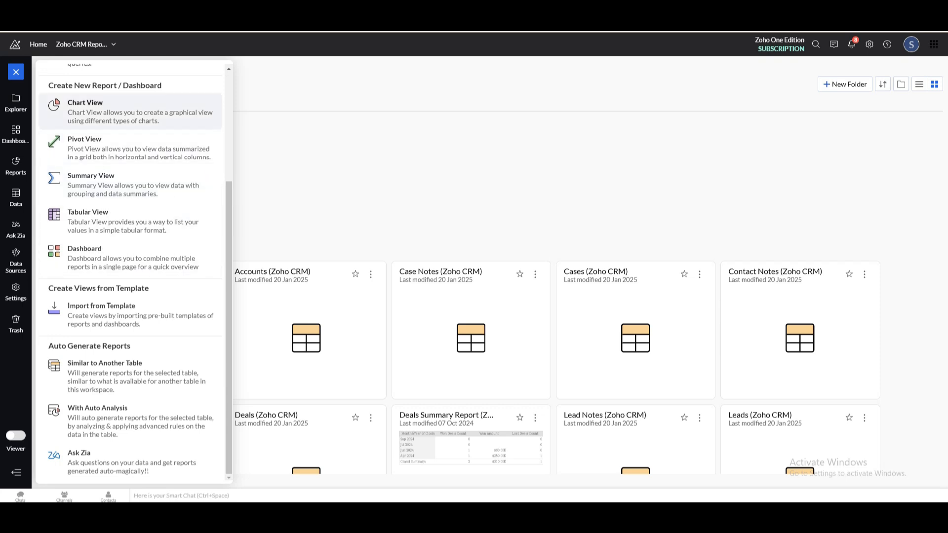
{"action": "left_click", "coordinate": [123, 111]}
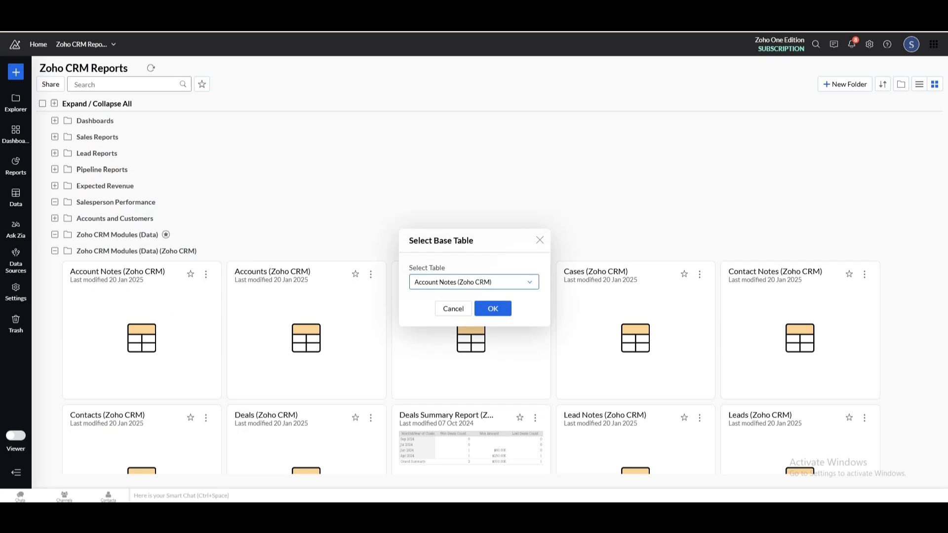
Choose Deals (Zoho CRM) as the base table for the new chart
{"action": "mouse_move", "coordinate": [451, 126]}
{"action": "left_mouse_down"}
{"action": "mouse_move", "coordinate": [524, 125]}
{"action": "mouse_move", "coordinate": [462, 124]}
{"action": "left_mouse_up"}
{"action": "left_click", "coordinate": [461, 166]}
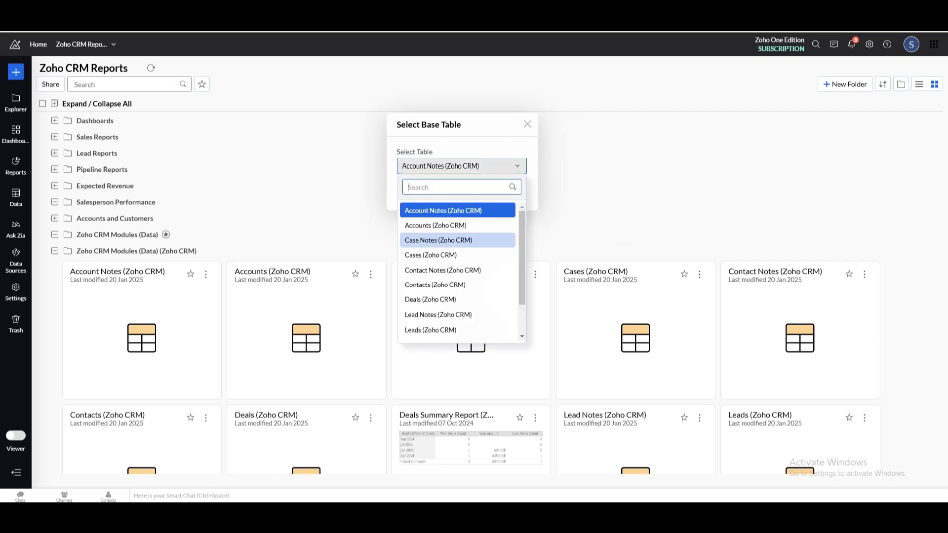
{"action": "left_click", "coordinate": [430, 300]}
{"action": "left_click", "coordinate": [480, 193]}
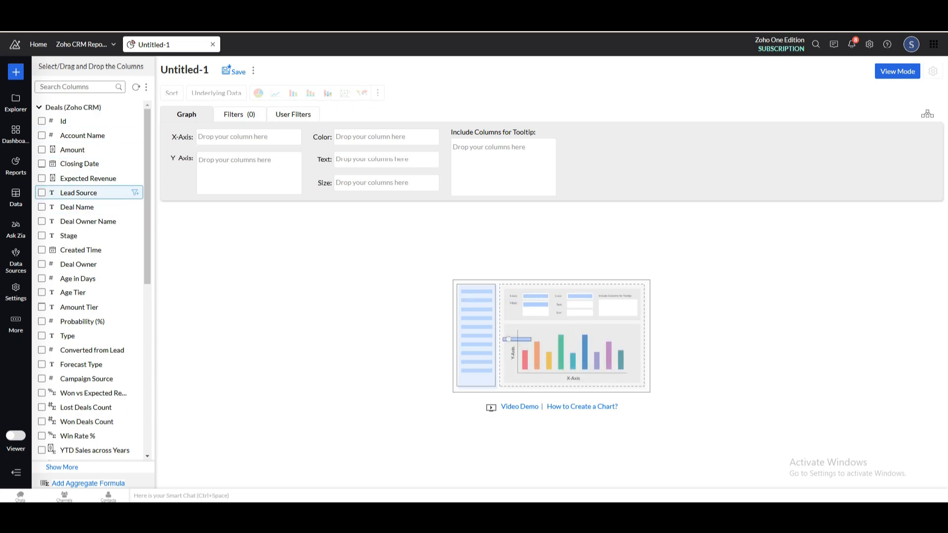
Plot Deal Owner Name on the X-axis against the sum of Amount on the Y-axis and generate the graph
{"action": "scroll", "coordinate": [89, 177], "scroll_direction": "down", "scroll_amount": 6}
{"action": "scroll", "coordinate": [89, 281], "scroll_direction": "up", "scroll_amount": 6}
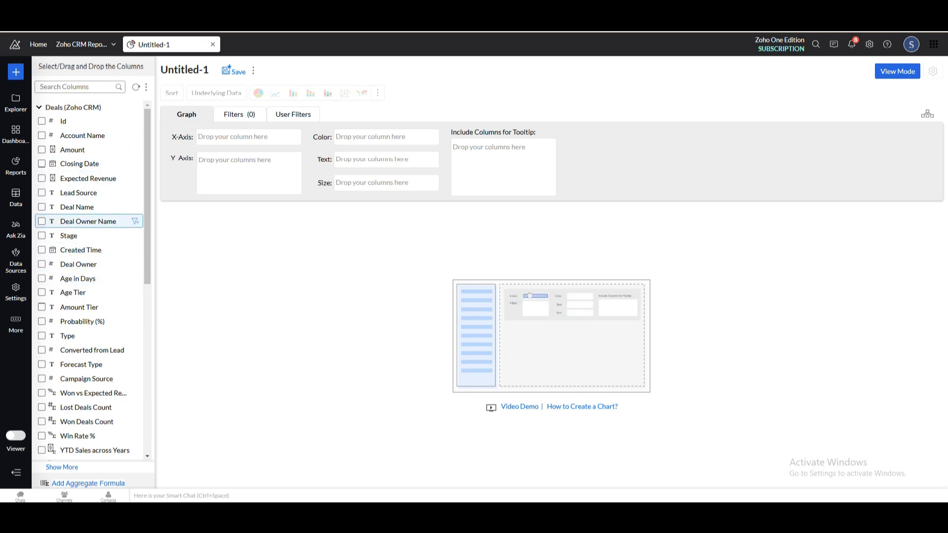
{"action": "left_click_drag", "start_coordinate": [88, 221], "coordinate": [212, 137]}
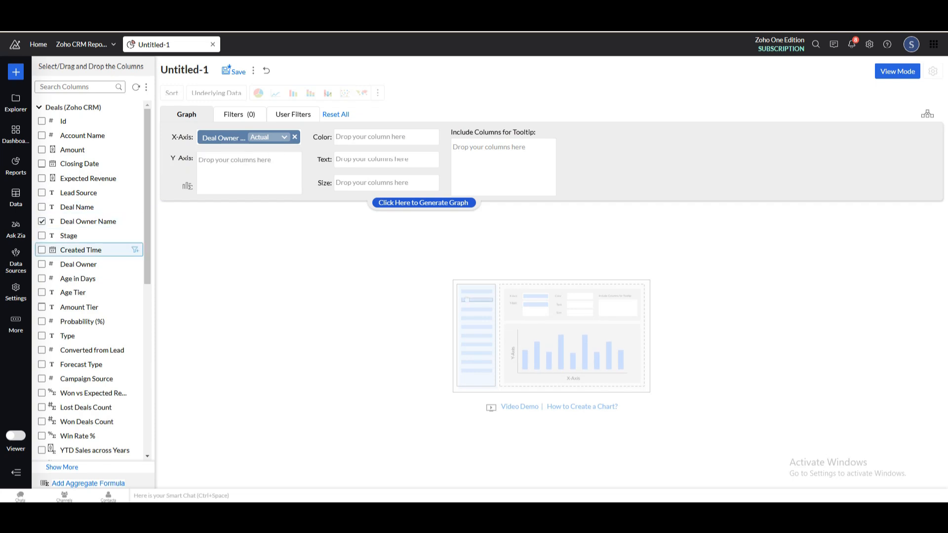
{"action": "scroll", "coordinate": [89, 212], "scroll_direction": "down", "scroll_amount": 1}
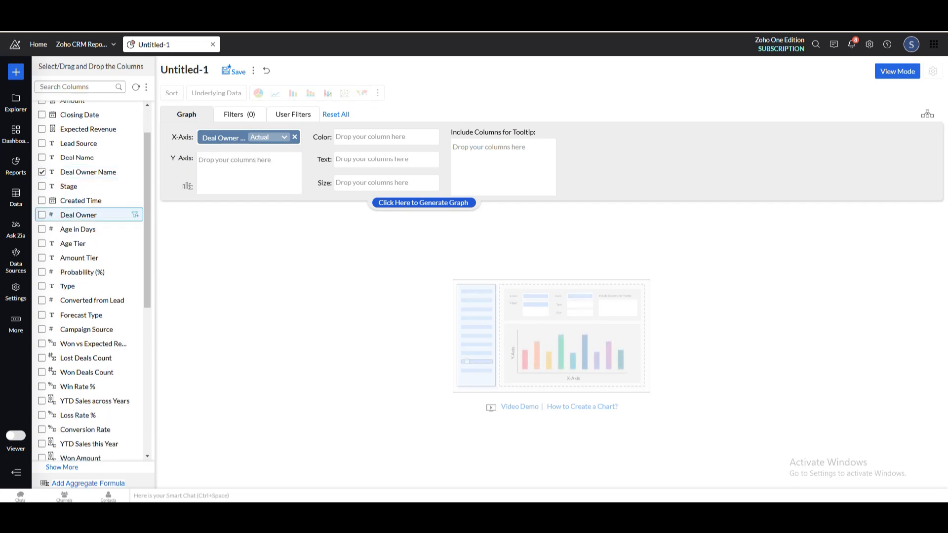
{"action": "scroll", "coordinate": [89, 157], "scroll_direction": "up", "scroll_amount": 1}
{"action": "left_click_drag", "start_coordinate": [72, 149], "coordinate": [214, 160]}
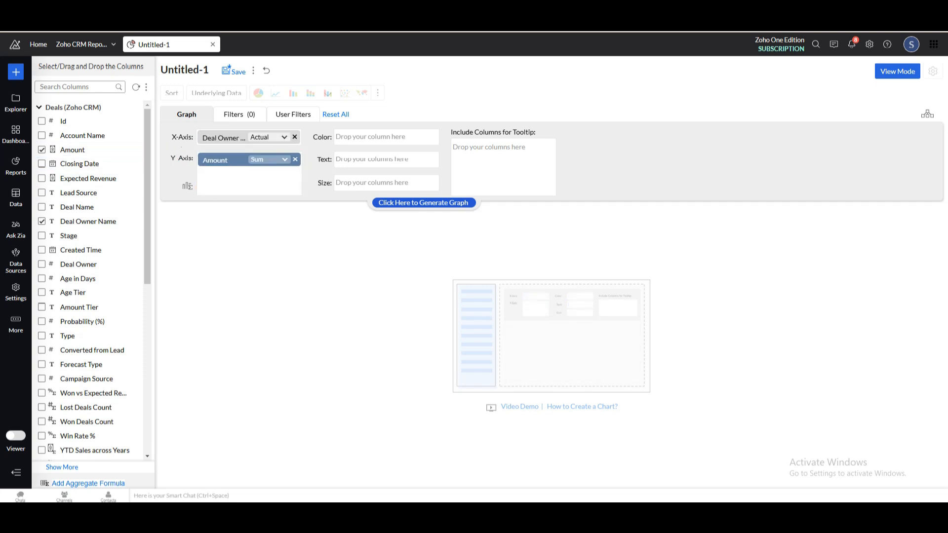
{"action": "left_click", "coordinate": [423, 202]}
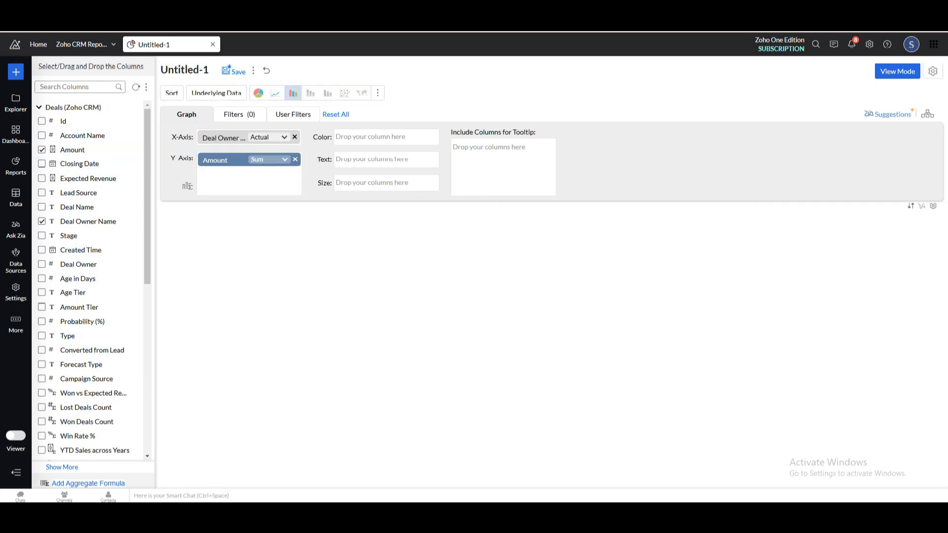
{"action": "mouse_move", "coordinate": [421, 323]}
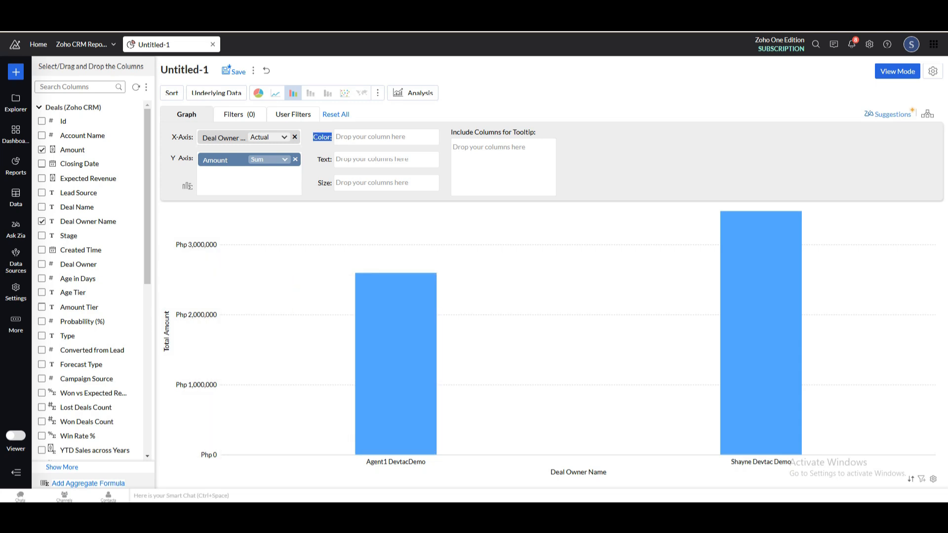
Color the bars by Stage and regenerate the graph
{"action": "left_click_drag", "start_coordinate": [68, 235], "coordinate": [359, 135]}
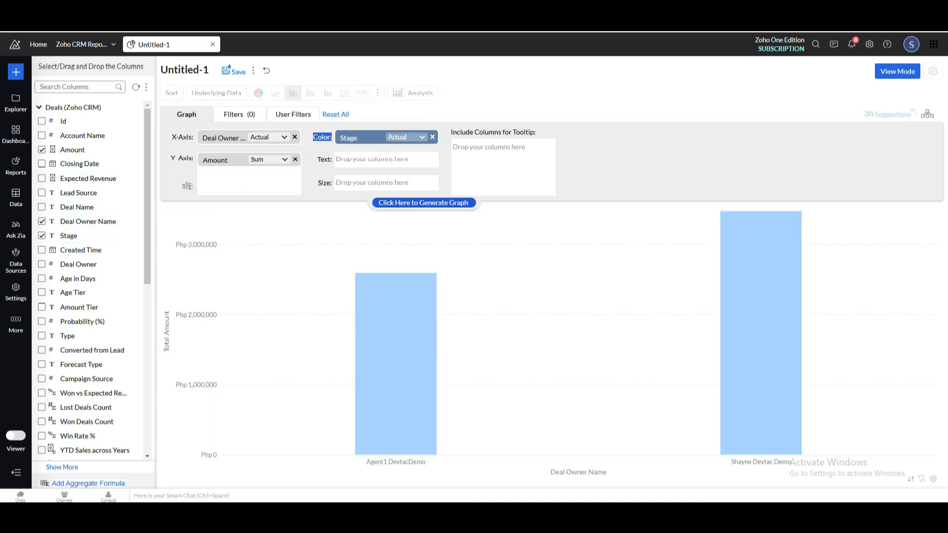
{"action": "left_click", "coordinate": [423, 202]}
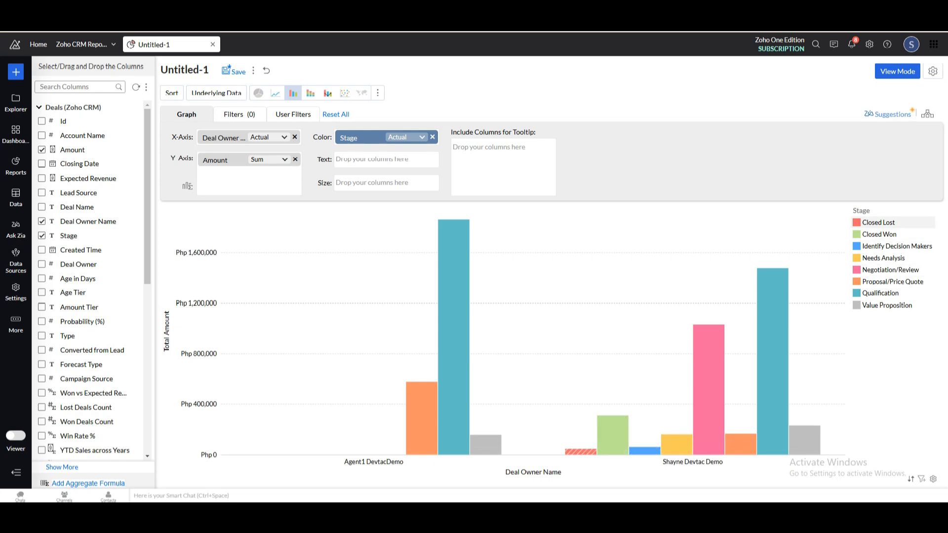
{"action": "right_click", "coordinate": [856, 223]}
{"action": "left_click", "coordinate": [647, 321]}
{"action": "mouse_move", "coordinate": [448, 315]}
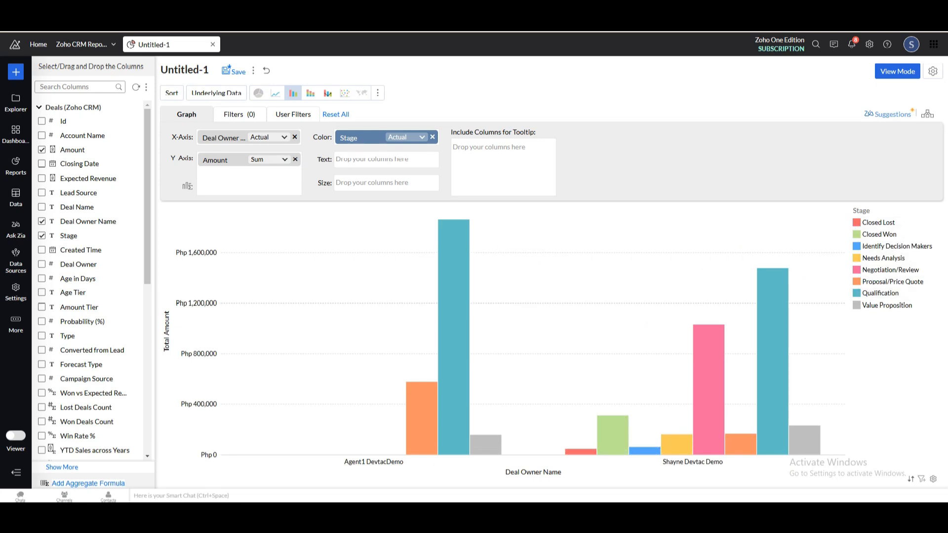
Change the legend colors of Qualification to dark purple and Proposal/Price Quote to bright blue
{"action": "right_click", "coordinate": [857, 294]}
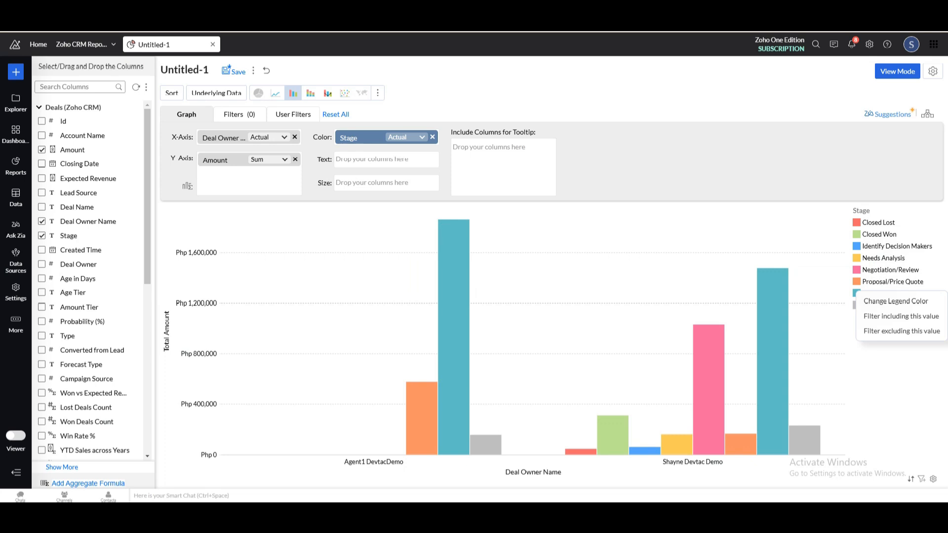
{"action": "left_click", "coordinate": [895, 301]}
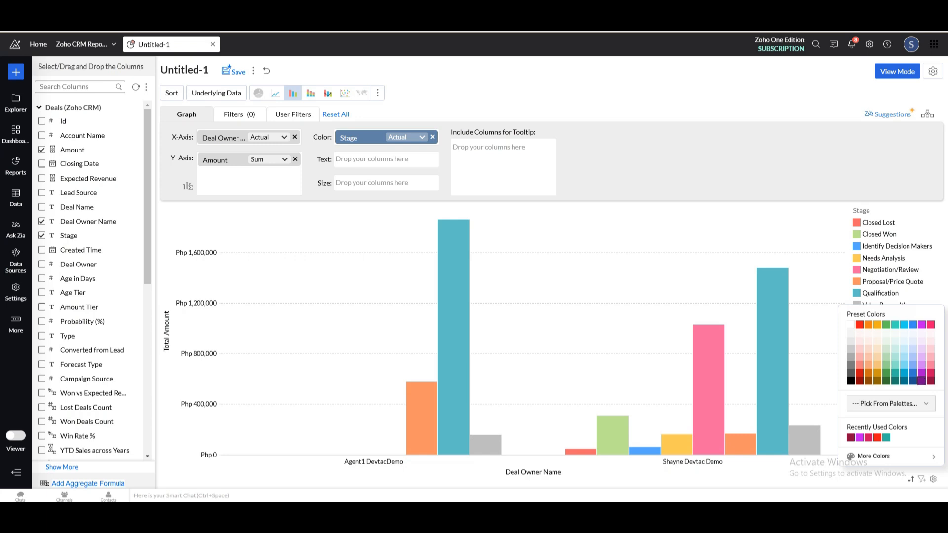
{"action": "left_click", "coordinate": [921, 381]}
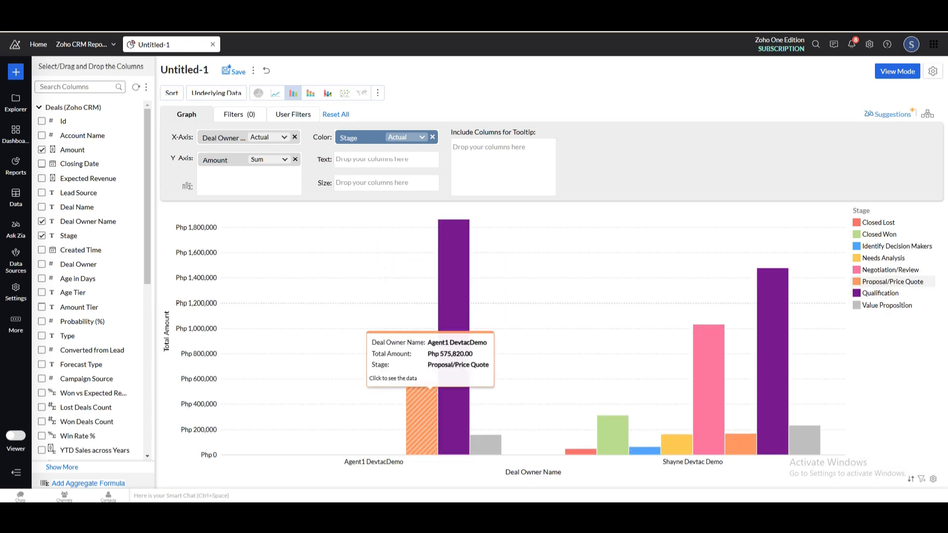
{"action": "right_click", "coordinate": [883, 281]}
{"action": "left_click", "coordinate": [883, 291]}
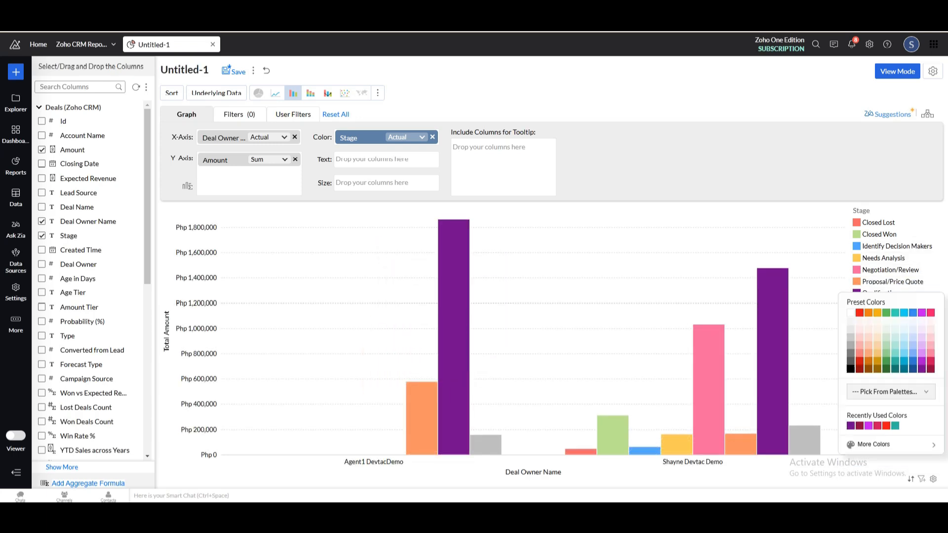
{"action": "left_click", "coordinate": [903, 312]}
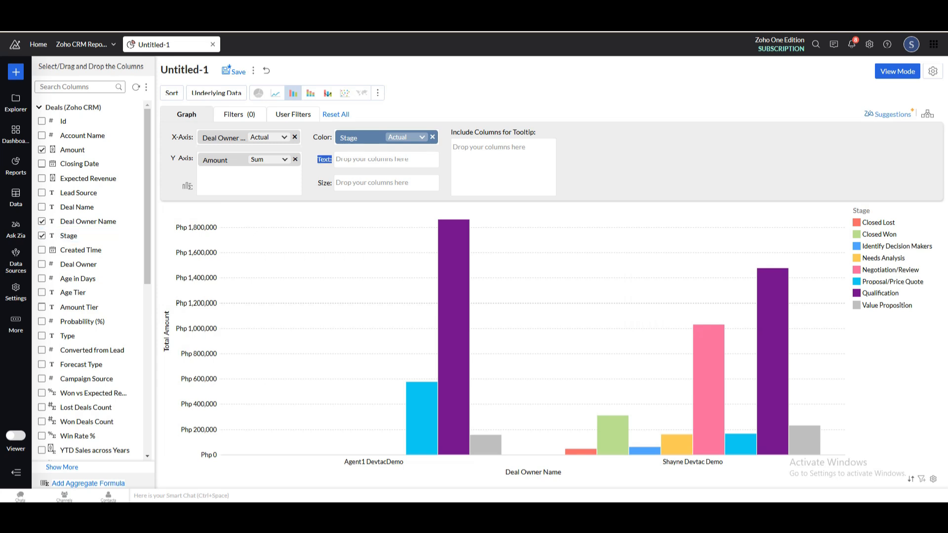
Label the bars with the sum of Expected Revenue as text and regenerate the graph
{"action": "left_click_drag", "start_coordinate": [84, 179], "coordinate": [371, 159]}
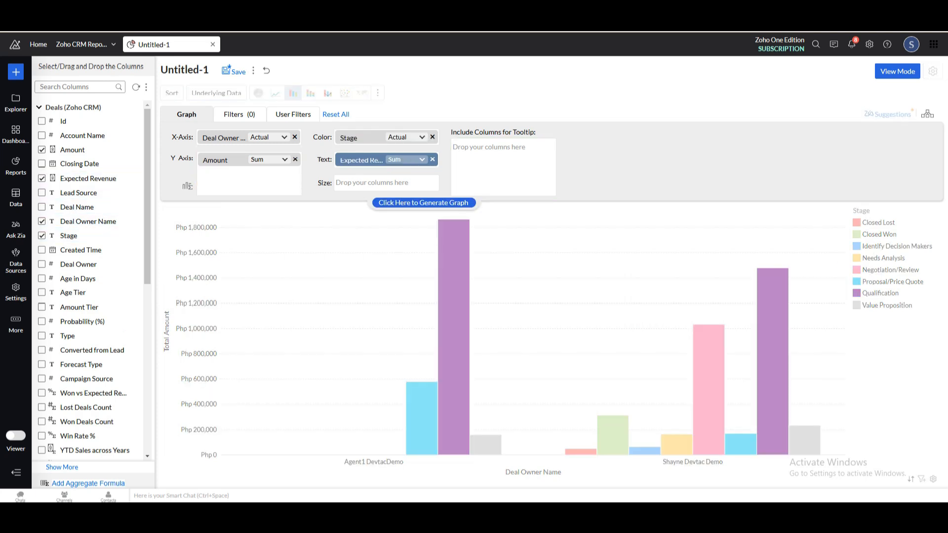
{"action": "left_click", "coordinate": [423, 202]}
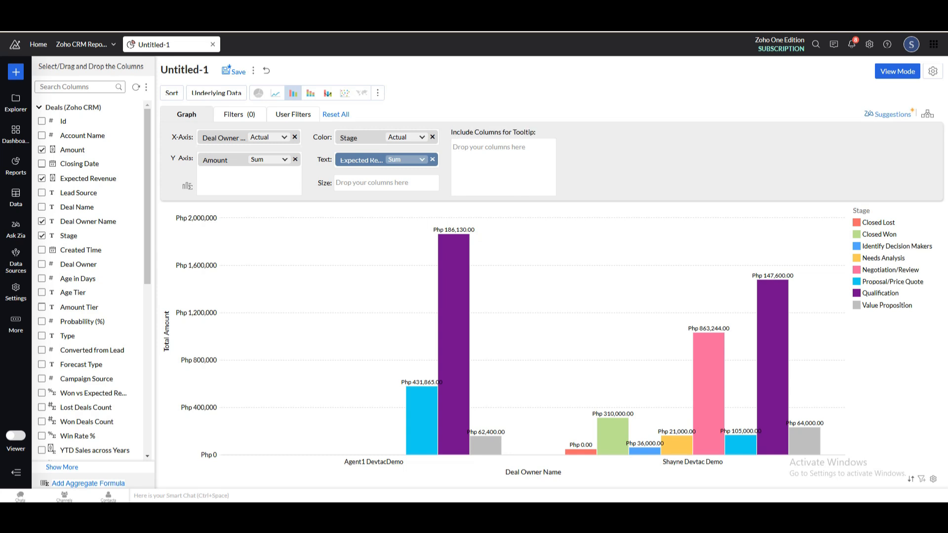
Move Expected Revenue from the text labels to the tooltip columns, regenerate the graph and check the bars' tooltips
{"action": "left_click_drag", "start_coordinate": [360, 159], "coordinate": [494, 148]}
{"action": "left_click", "coordinate": [423, 203]}
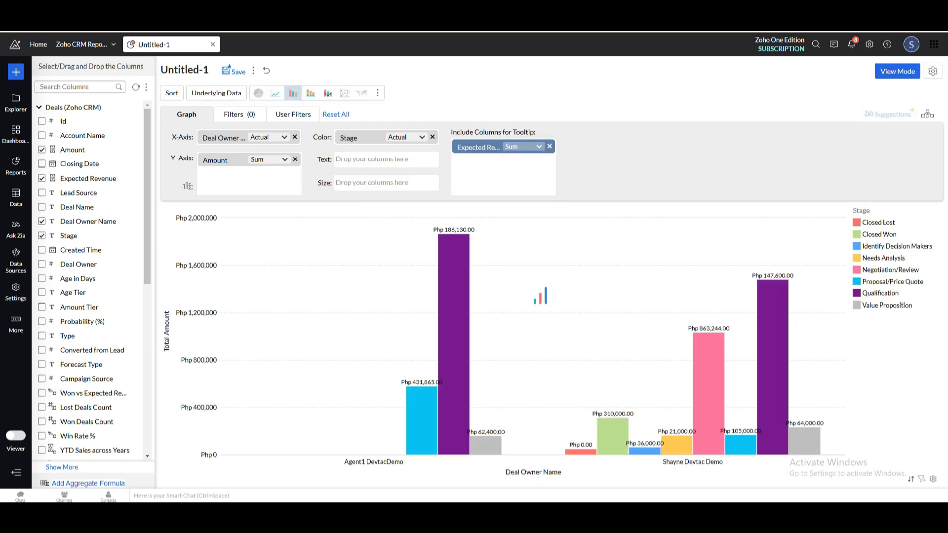
{"action": "mouse_move", "coordinate": [422, 390]}
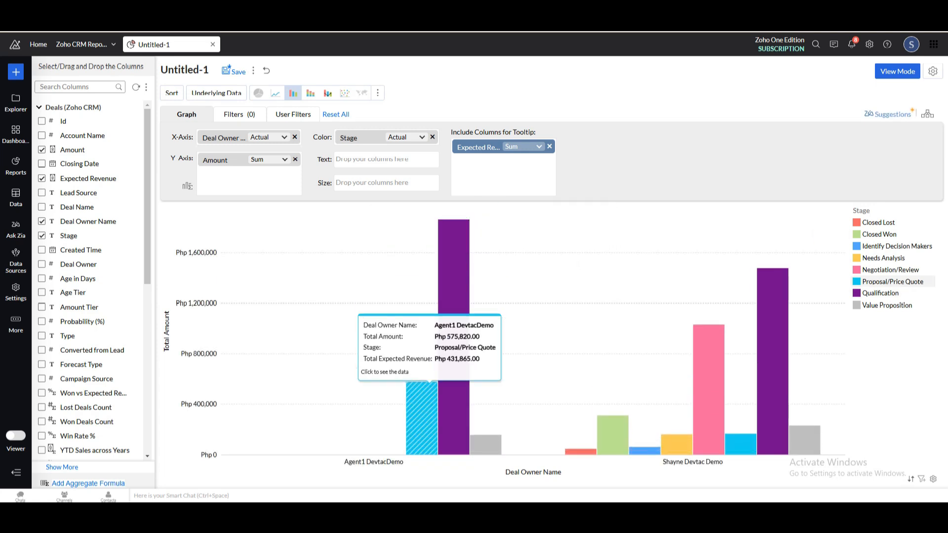
{"action": "mouse_move", "coordinate": [459, 388]}
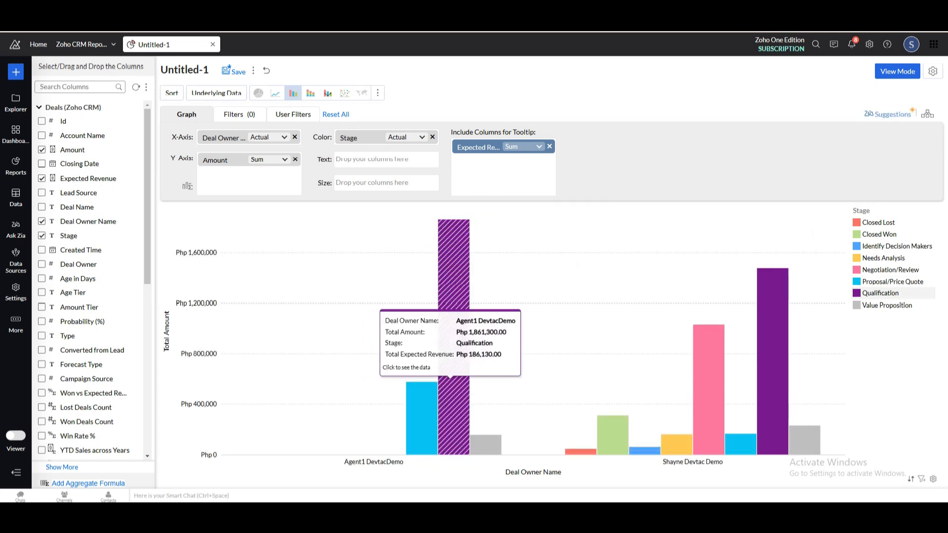
{"action": "mouse_move", "coordinate": [612, 432]}
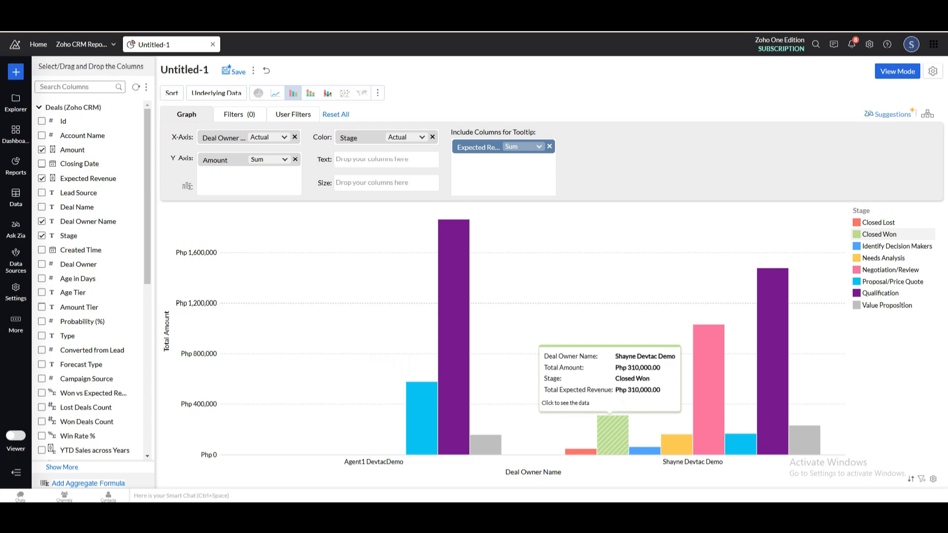
{"action": "mouse_move", "coordinate": [708, 387]}
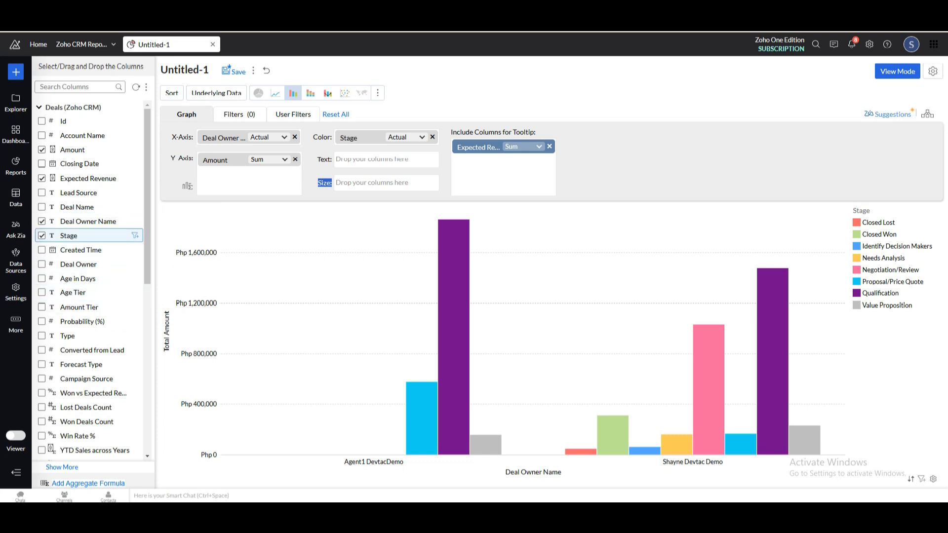
Size the data points by the count of Id, regenerate the graph and check the bubbles' tooltips
{"action": "left_click_drag", "start_coordinate": [63, 121], "coordinate": [355, 183]}
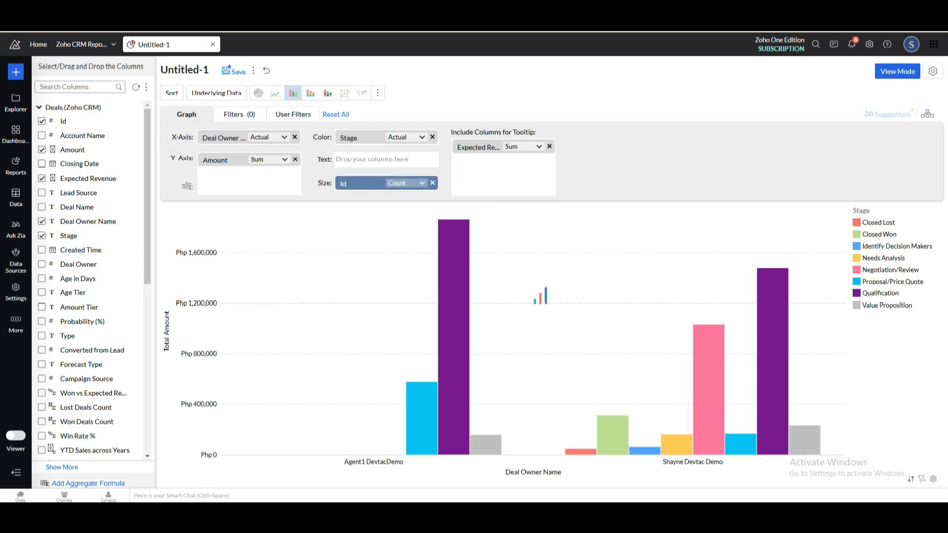
{"action": "mouse_move", "coordinate": [806, 269]}
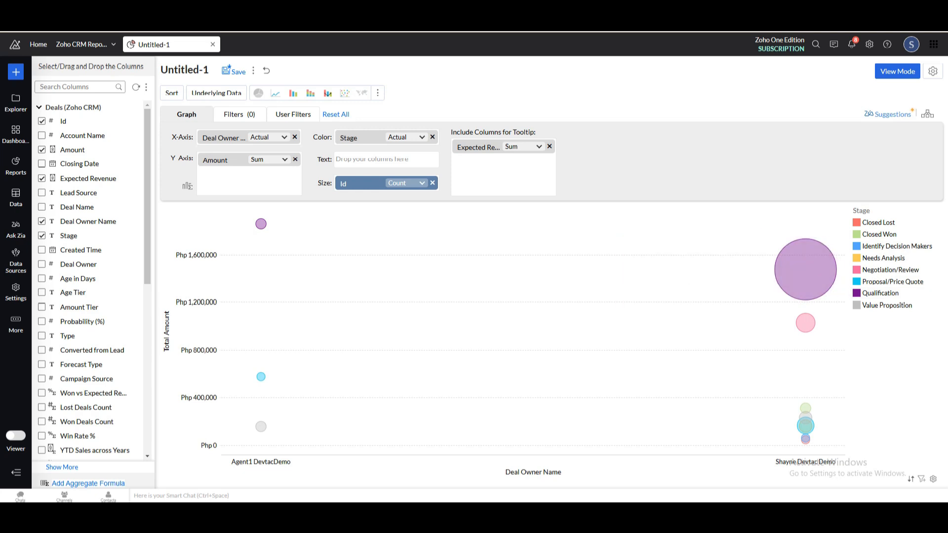
{"action": "mouse_move", "coordinate": [805, 323]}
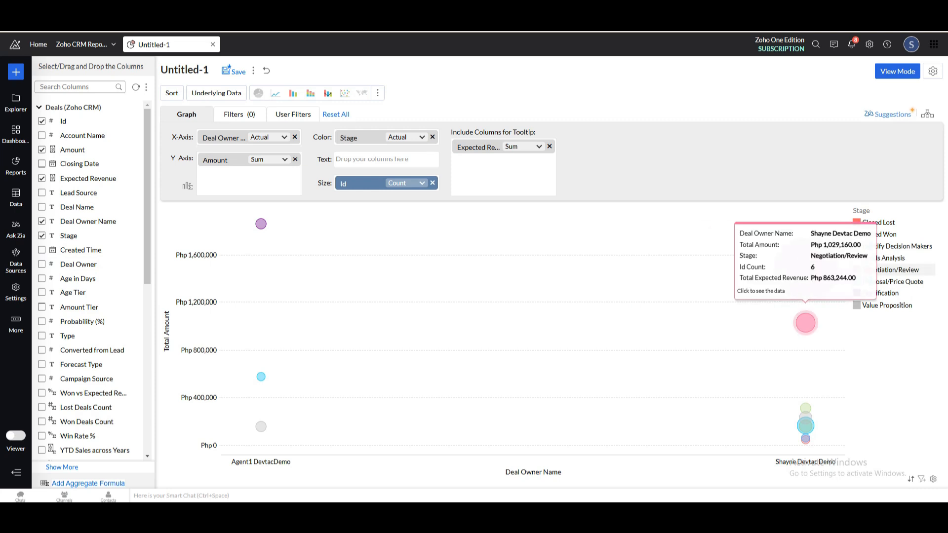
{"action": "mouse_move", "coordinate": [260, 224]}
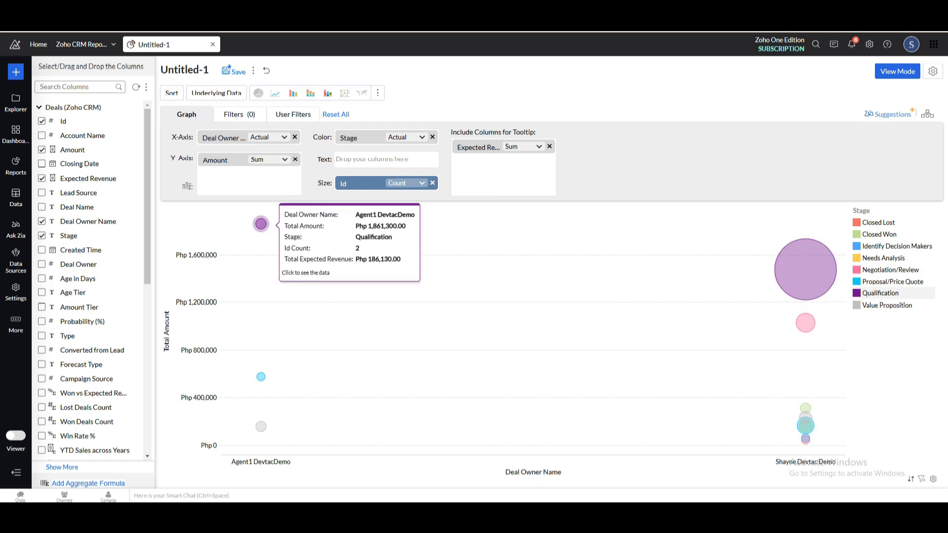
{"action": "mouse_move", "coordinate": [261, 377]}
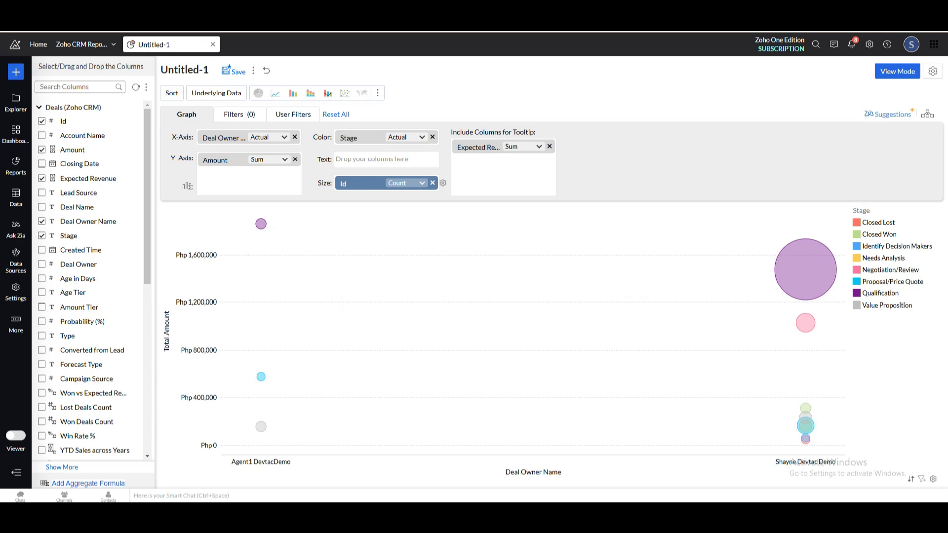
View the underlying deal records of the largest Qualification bubble
{"action": "left_click", "coordinate": [805, 269]}
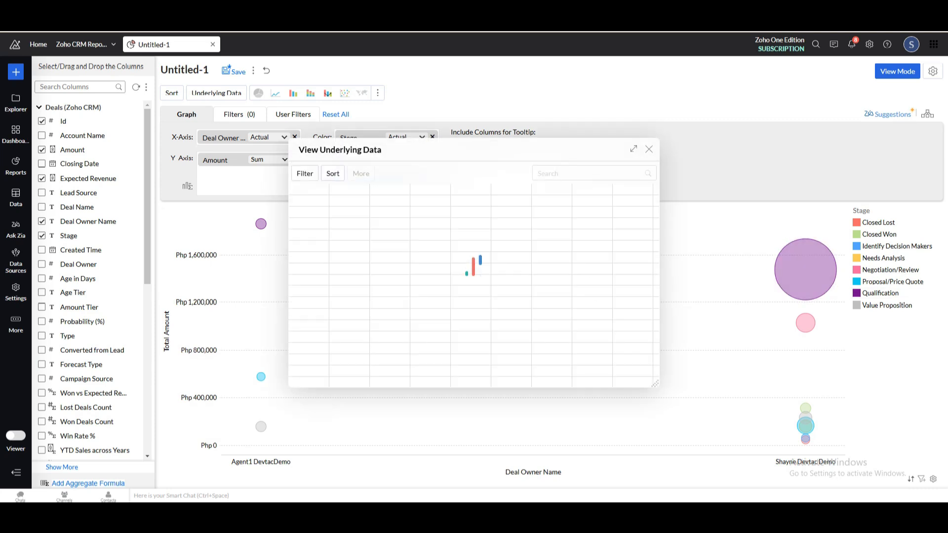
{"action": "scroll", "coordinate": [471, 281], "scroll_direction": "down", "scroll_amount": 5}
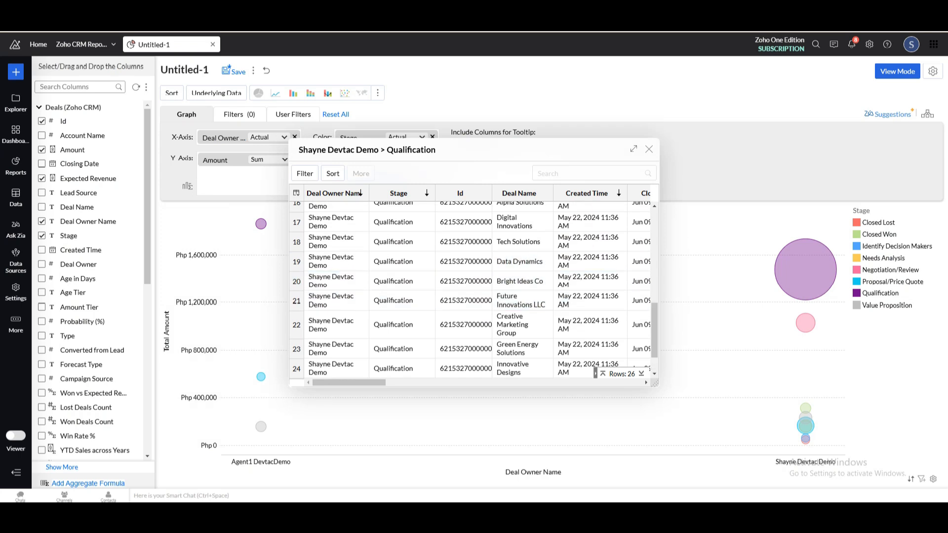
Close the underlying deal records, remove the Id count from the size option and regenerate the graph as a bar chart
{"action": "left_click", "coordinate": [648, 149]}
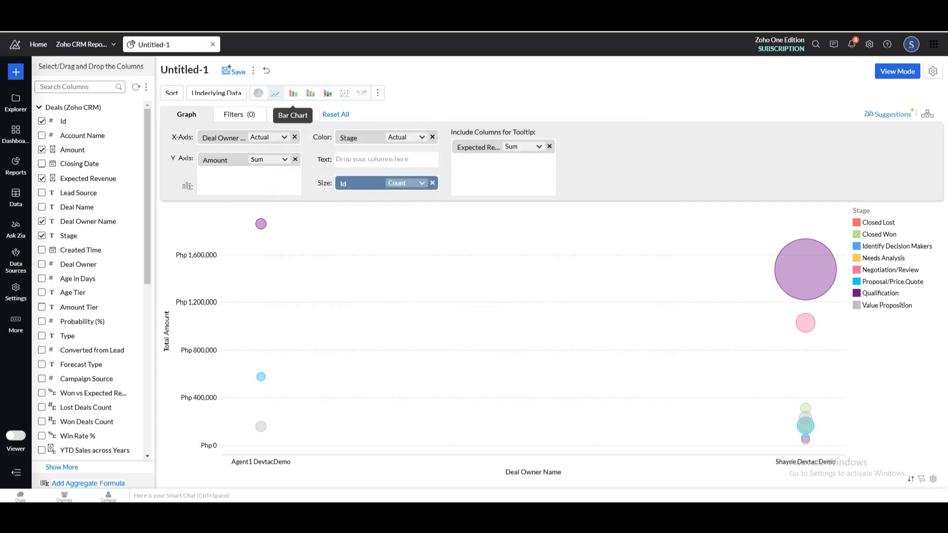
{"action": "left_click", "coordinate": [432, 183]}
{"action": "left_click", "coordinate": [423, 203]}
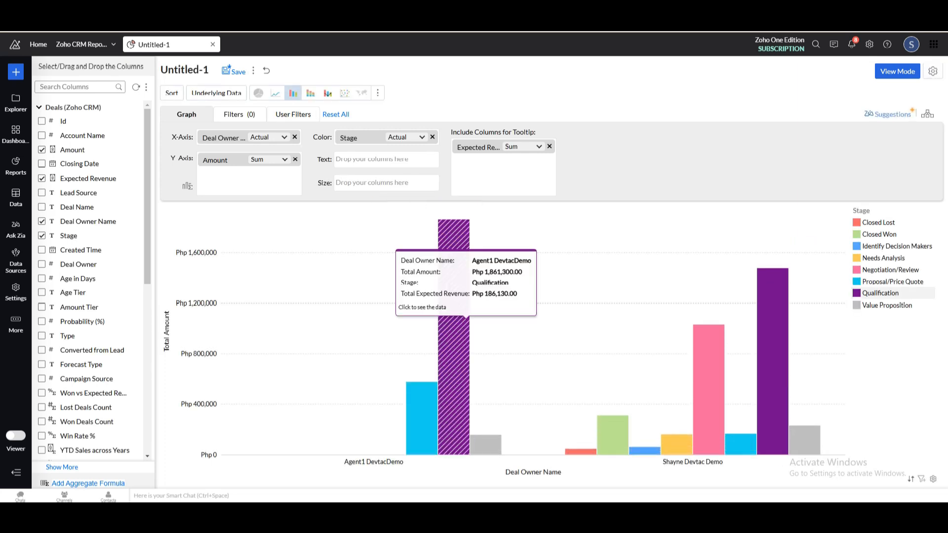
Preview the graph as line, stacked bar and combo charts, and browse the additional chart types
{"action": "left_click", "coordinate": [276, 92]}
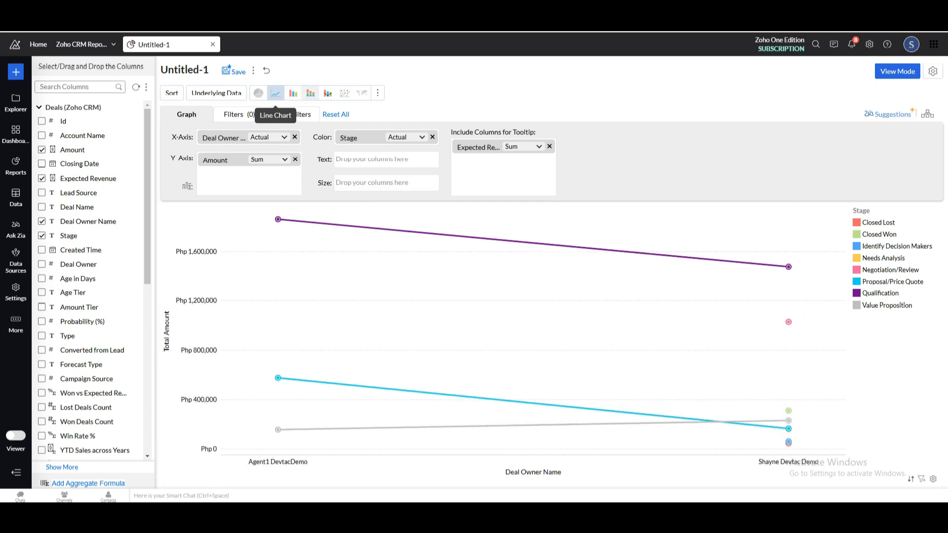
{"action": "left_click", "coordinate": [310, 93]}
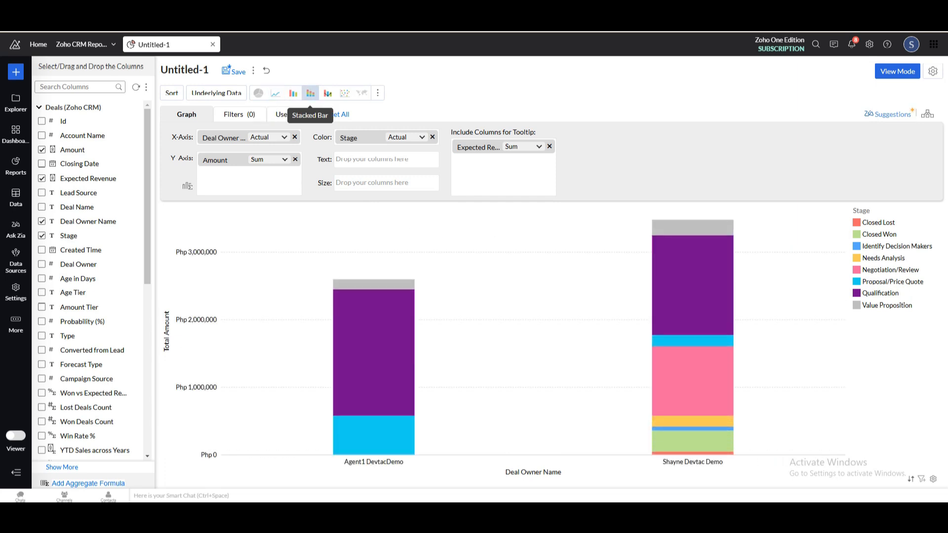
{"action": "mouse_move", "coordinate": [687, 247]}
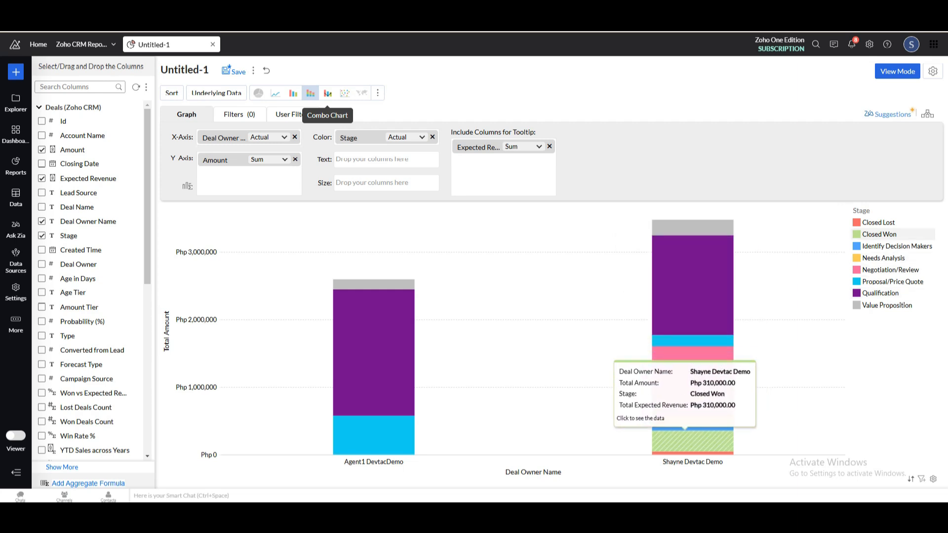
{"action": "left_click", "coordinate": [327, 93]}
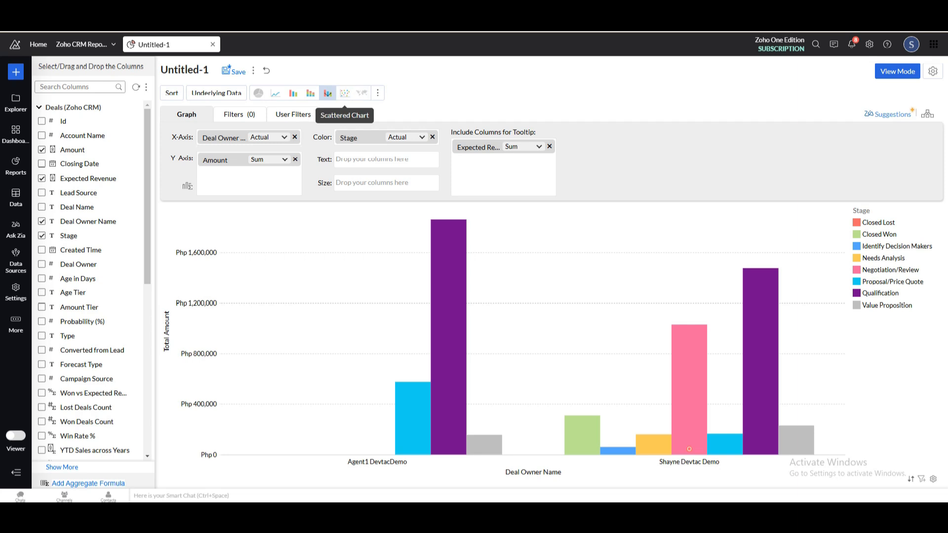
{"action": "left_click", "coordinate": [378, 92]}
{"action": "left_click", "coordinate": [580, 111]}
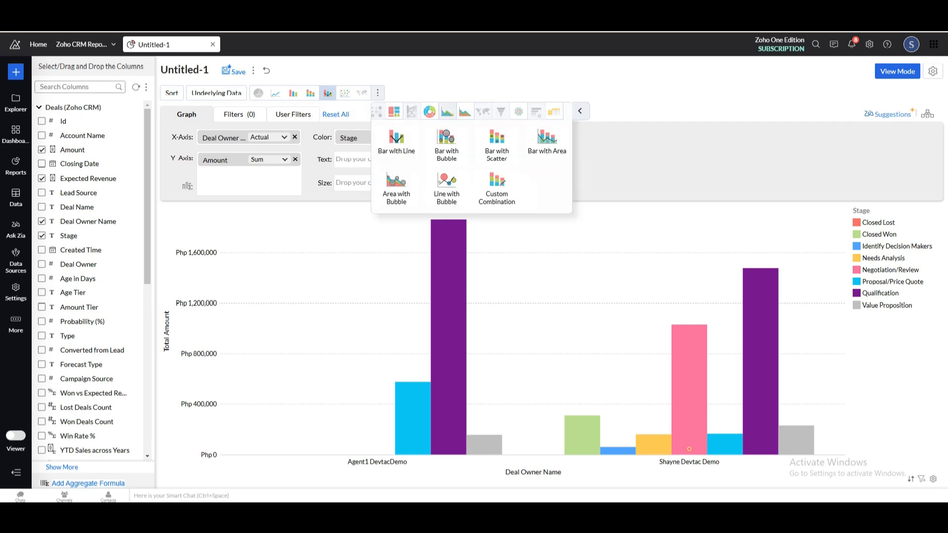
{"action": "left_click", "coordinate": [448, 111]}
{"action": "left_click", "coordinate": [448, 143]}
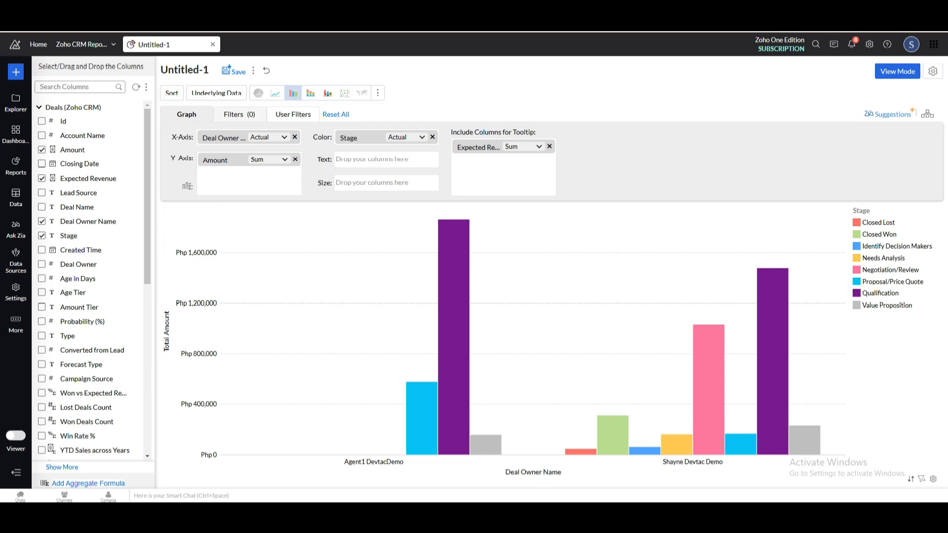
Add Created Time as a report filter and look through its quarter, month, week, date, date and time, and range options
{"action": "left_click", "coordinate": [238, 114]}
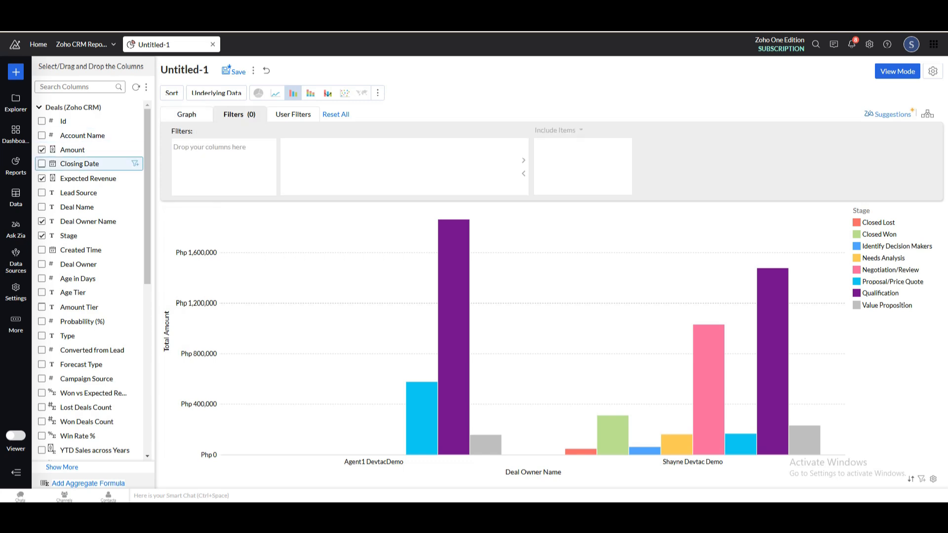
{"action": "left_click_drag", "start_coordinate": [79, 250], "coordinate": [207, 158]}
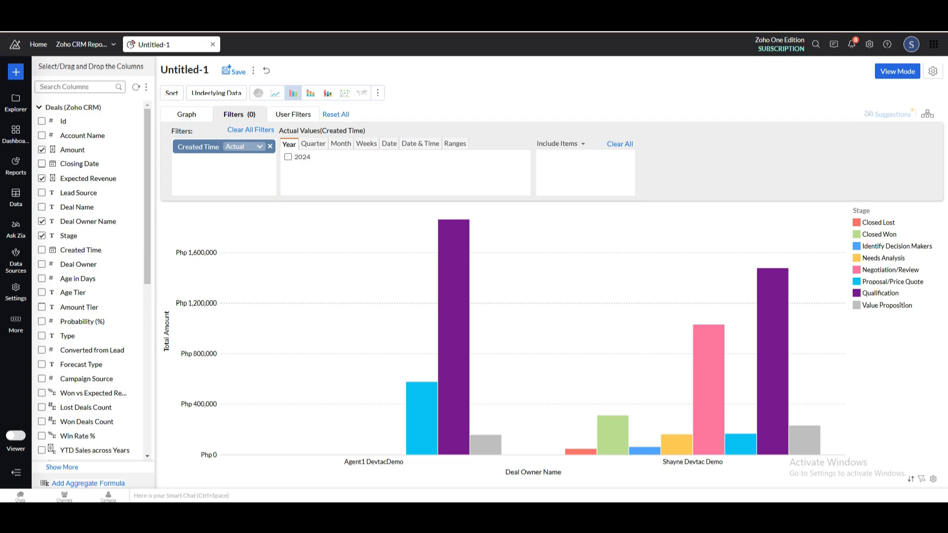
{"action": "left_click", "coordinate": [312, 144]}
{"action": "left_click", "coordinate": [340, 144]}
{"action": "left_click", "coordinate": [365, 144]}
{"action": "left_click", "coordinate": [389, 143]}
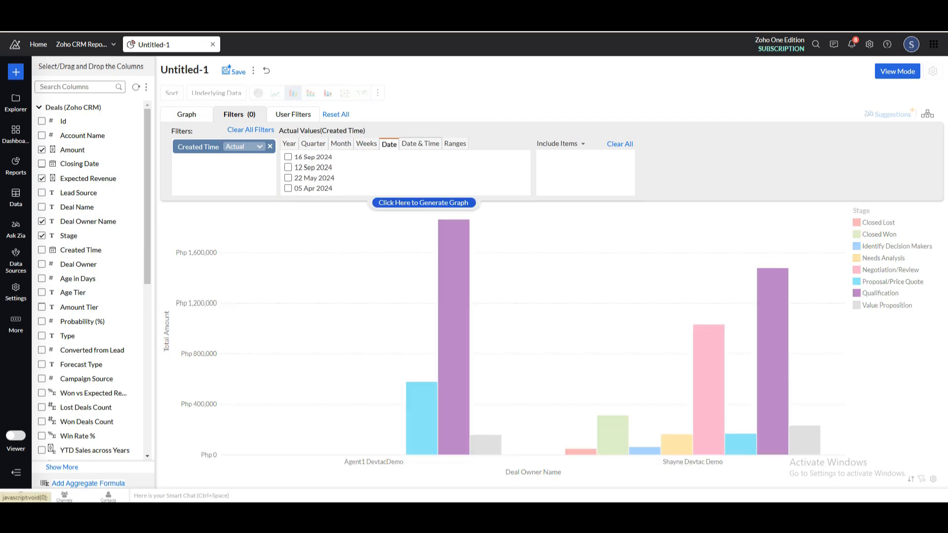
{"action": "left_click", "coordinate": [420, 144]}
{"action": "left_click", "coordinate": [454, 144]}
Filter Created Time to the month Apr 2024 and regenerate the graph
{"action": "left_click", "coordinate": [340, 144]}
{"action": "left_click", "coordinate": [288, 178]}
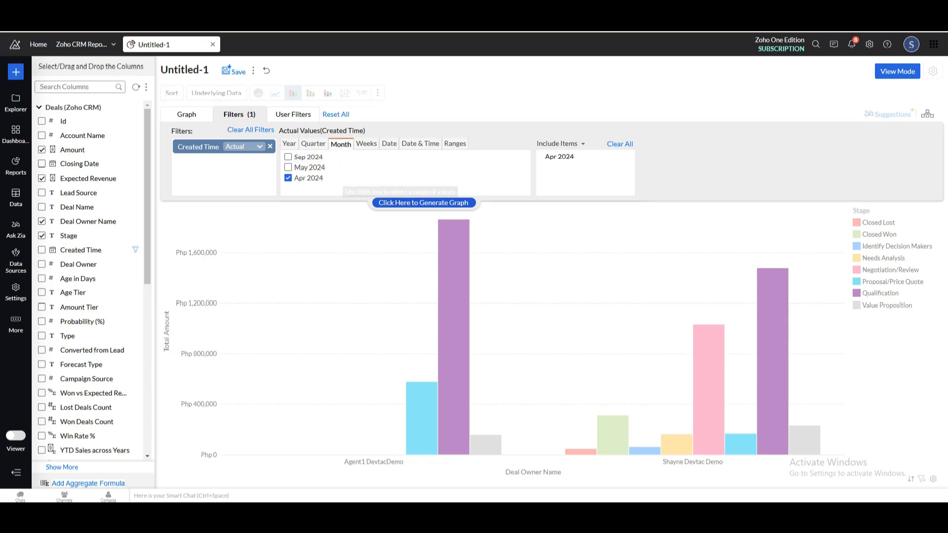
{"action": "left_click", "coordinate": [423, 202]}
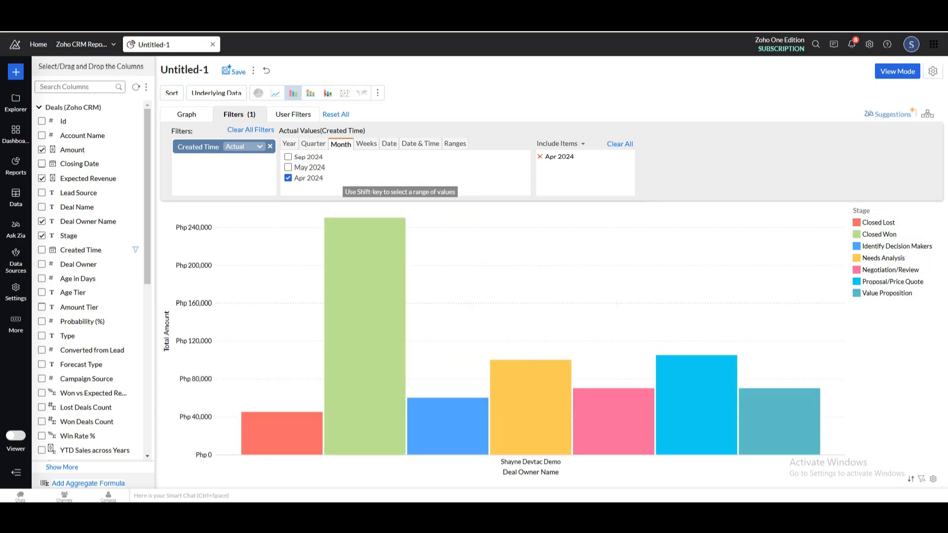
Switch the Created Time month filter to May 2024 and regenerate the graph
{"action": "left_click", "coordinate": [288, 178]}
{"action": "left_click", "coordinate": [288, 167]}
{"action": "left_click", "coordinate": [423, 202]}
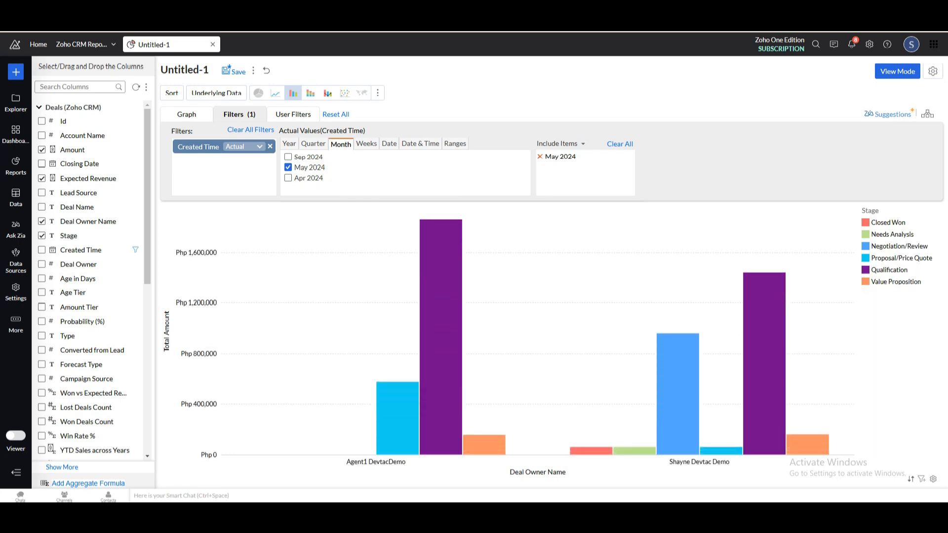
Filter Created Time to Sep 2024, regenerate the graph, and remove the Created Time filter
{"action": "left_click", "coordinate": [289, 167]}
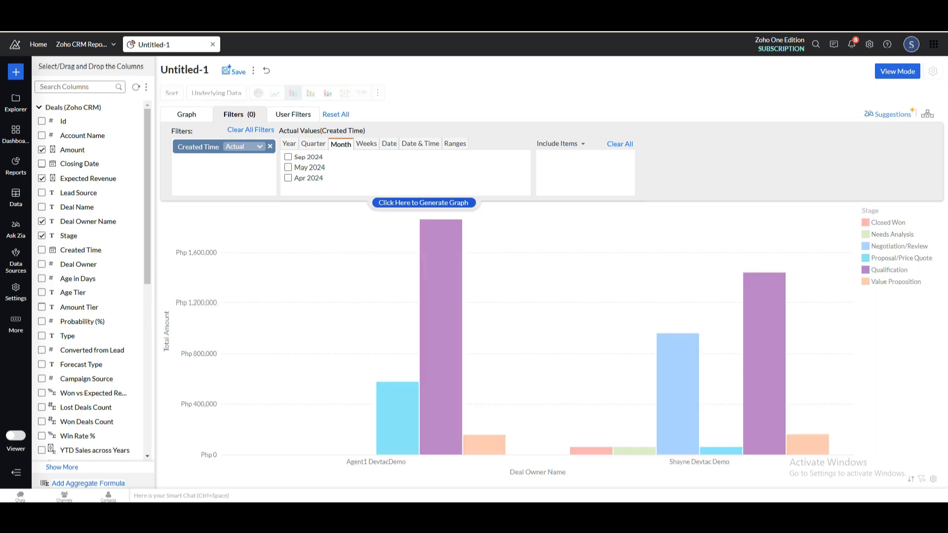
{"action": "left_click", "coordinate": [288, 157]}
{"action": "left_click", "coordinate": [423, 203]}
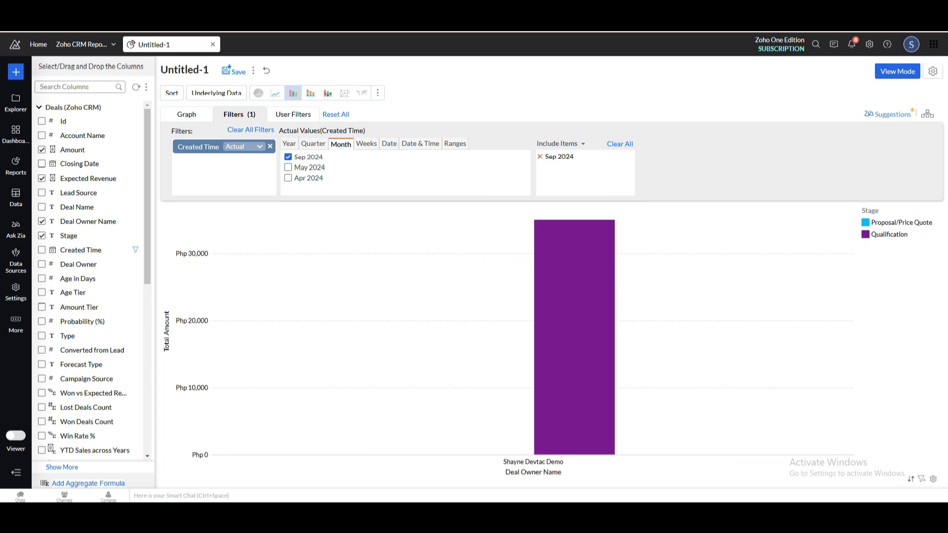
{"action": "left_click", "coordinate": [270, 147]}
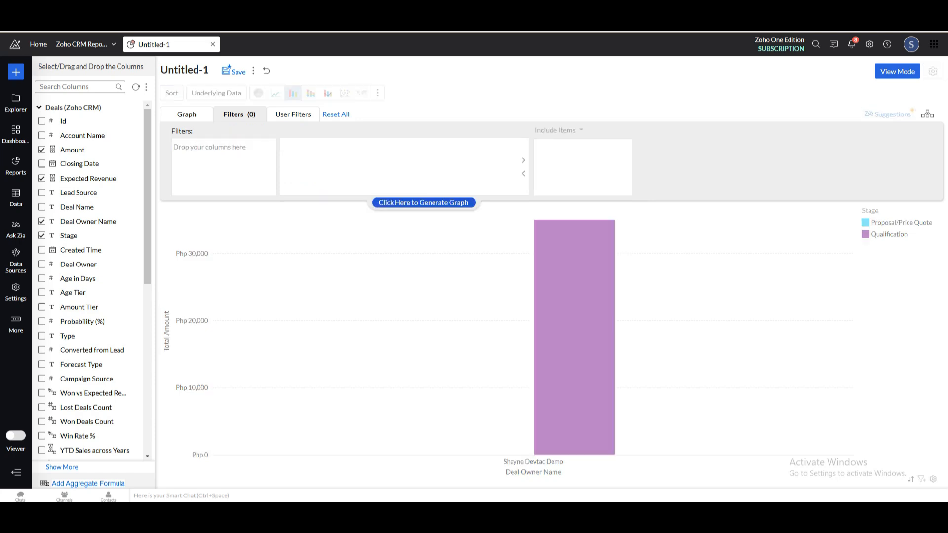
Add Created Time as a user filter and switch the report to view mode
{"action": "left_click", "coordinate": [293, 114]}
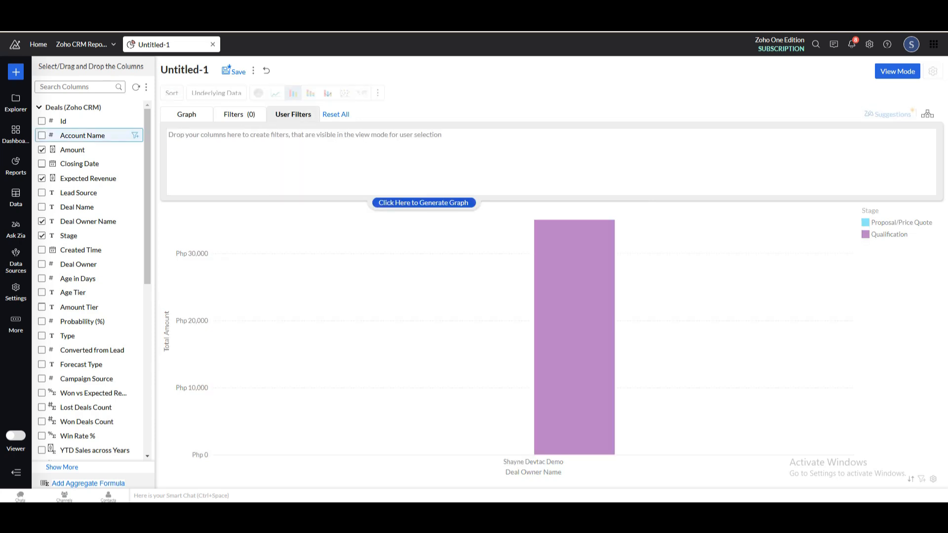
{"action": "left_click_drag", "start_coordinate": [79, 250], "coordinate": [212, 158]}
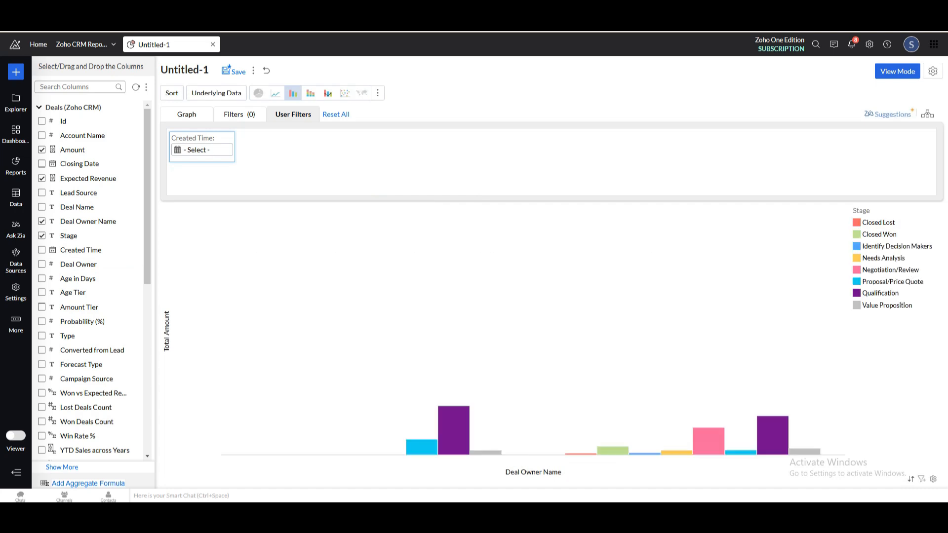
{"action": "left_click", "coordinate": [896, 71]}
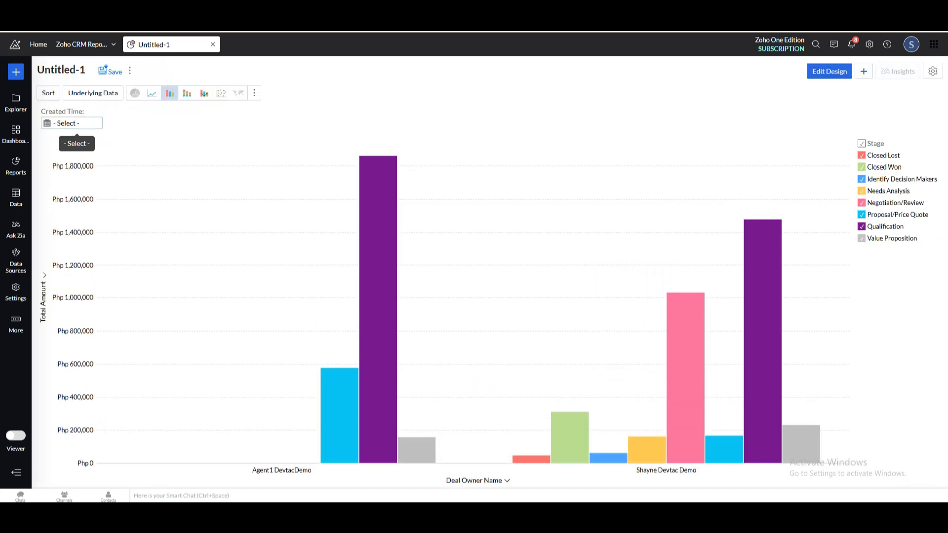
Set the Created Time user filter to start from 15 May 2024
{"action": "left_click", "coordinate": [74, 123]}
{"action": "left_click", "coordinate": [52, 164]}
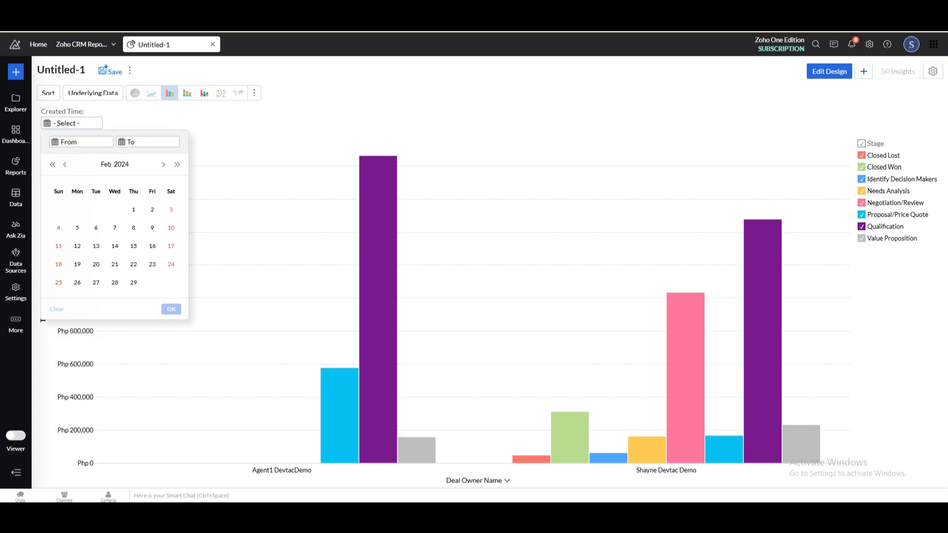
{"action": "left_click", "coordinate": [164, 164]}
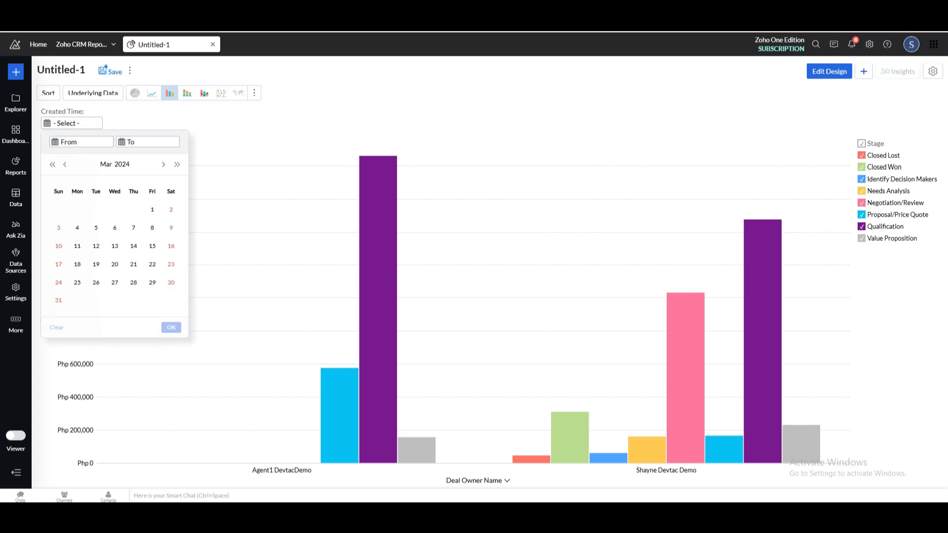
{"action": "left_click", "coordinate": [163, 165]}
{"action": "left_click", "coordinate": [163, 164]}
{"action": "left_click", "coordinate": [114, 246]}
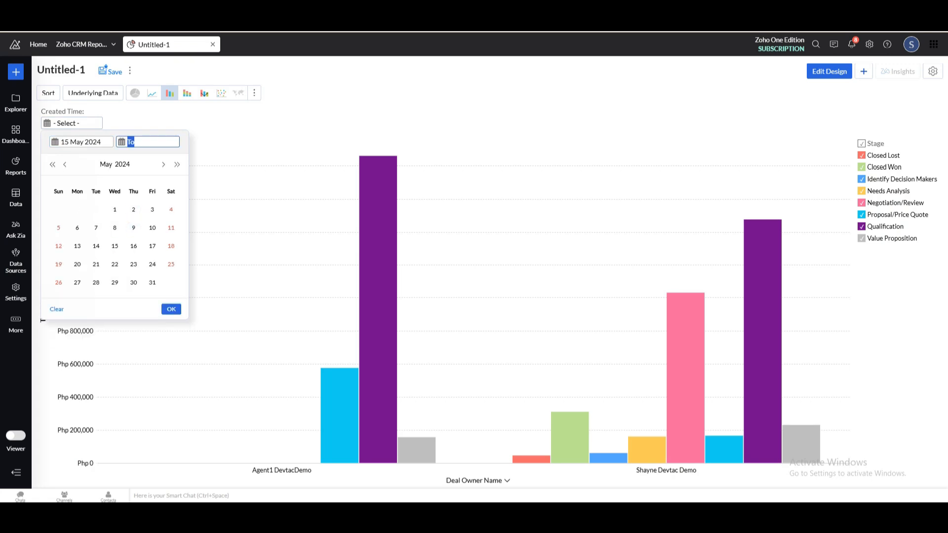
{"action": "left_click", "coordinate": [171, 309]}
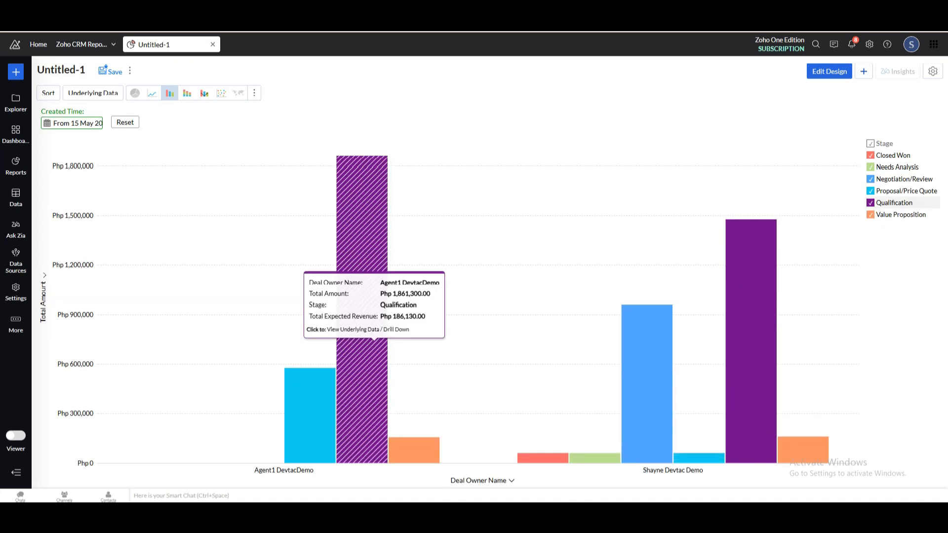
Change the Created Time user filter's start date to 14 Sep 2023, and reset the user filter
{"action": "left_click", "coordinate": [74, 123]}
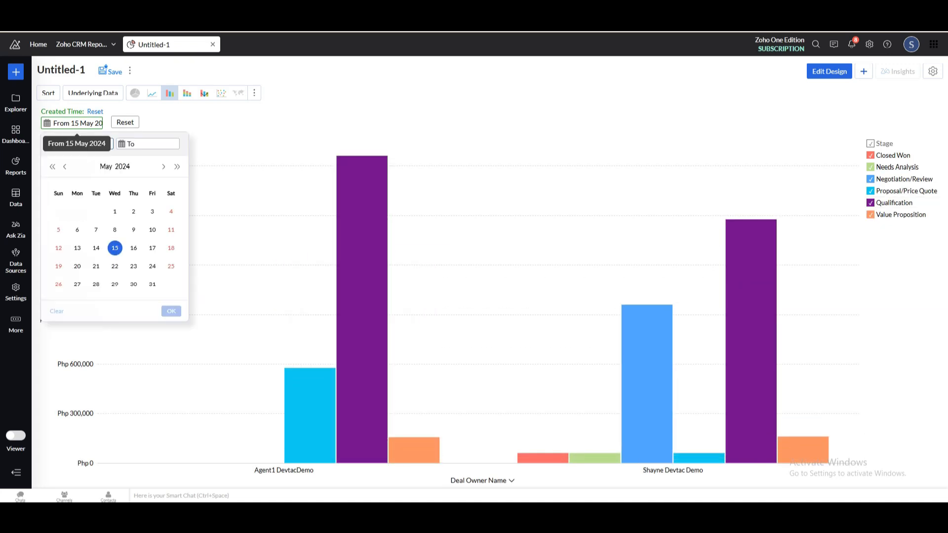
{"action": "left_click", "coordinate": [52, 165]}
{"action": "left_click", "coordinate": [162, 164]}
{"action": "left_click", "coordinate": [163, 164]}
{"action": "left_click", "coordinate": [163, 164]}
{"action": "left_click", "coordinate": [163, 164]}
{"action": "left_click", "coordinate": [133, 245]}
{"action": "left_click", "coordinate": [171, 309]}
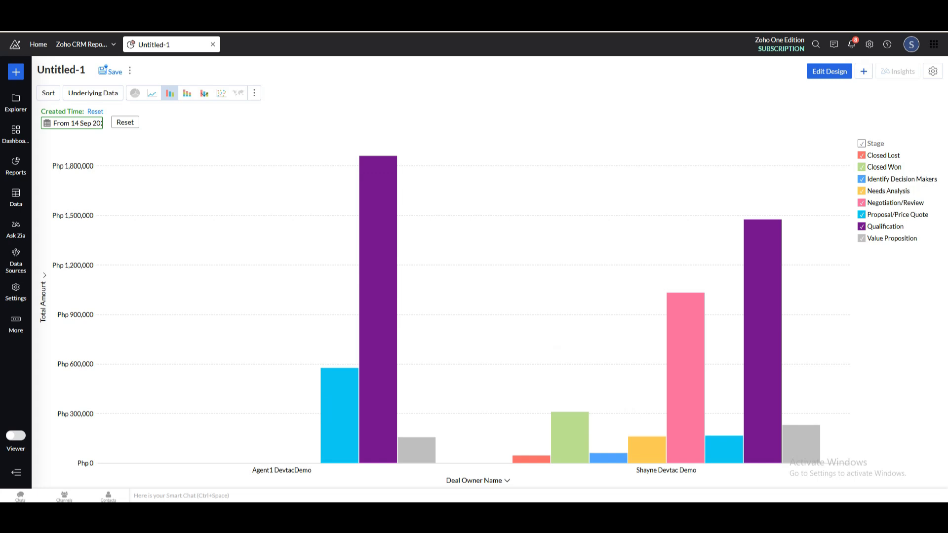
{"action": "left_click", "coordinate": [125, 123]}
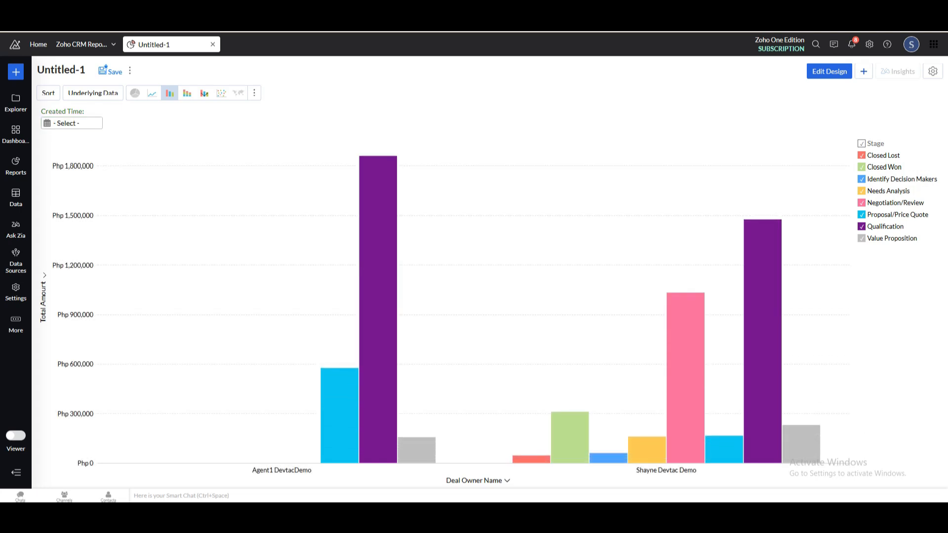
Return to the report's design mode and rename the report as Sample Report
{"action": "mouse_move", "coordinate": [366, 348]}
{"action": "left_click", "coordinate": [830, 71]}
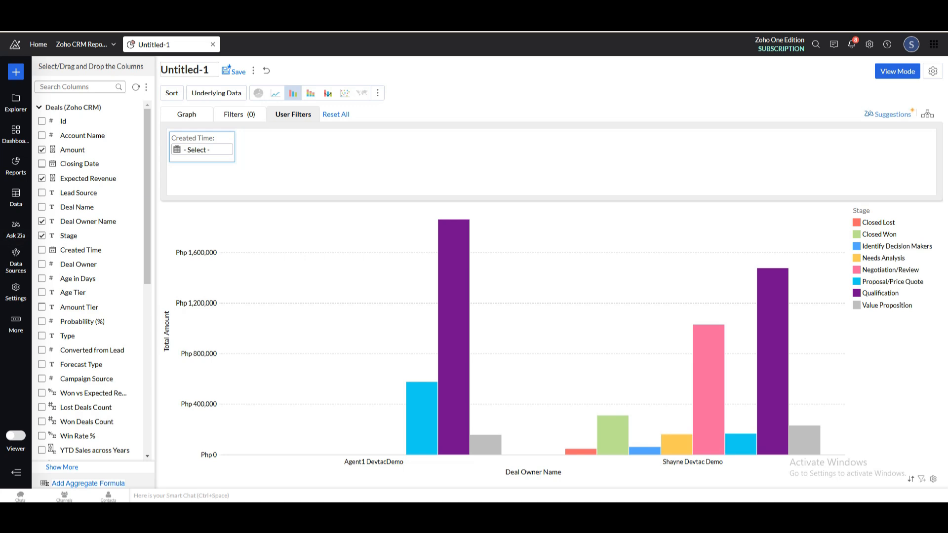
{"action": "left_click", "coordinate": [209, 70]}
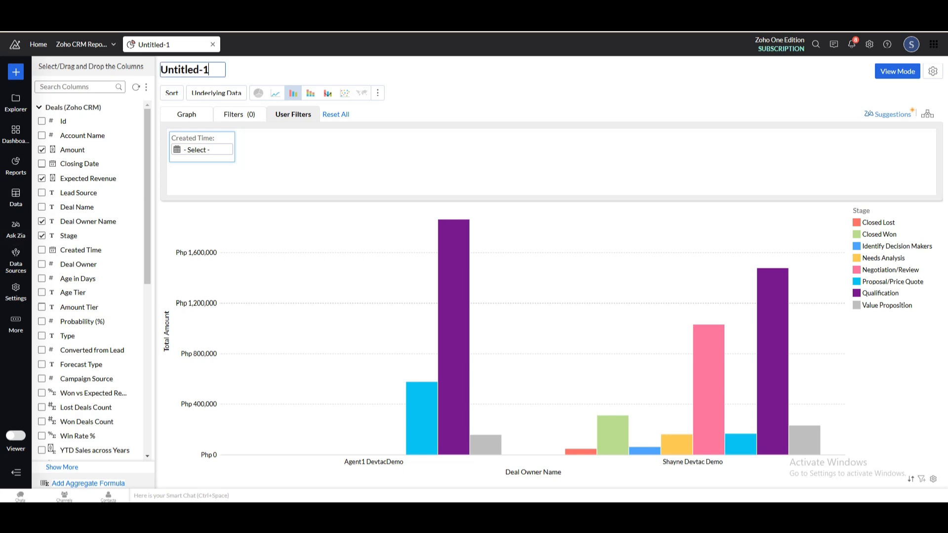
{"action": "key", "text": "BackSpace"}
{"action": "key", "text": "BackSpace"}
{"action": "key", "text": "BackSpace"}
{"action": "key", "text": "BackSpace"}
{"action": "key", "text": "BackSpace"}
{"action": "key", "text": "BackSpace"}
{"action": "key", "text": "BackSpace"}
{"action": "key", "text": "BackSpace"}
{"action": "key", "text": "BackSpace"}
{"action": "type", "text": "SAmple"}
{"action": "key", "text": "BackSpace"}
{"action": "key", "text": "BackSpace"}
{"action": "key", "text": "BackSpace"}
{"action": "key", "text": "BackSpace"}
{"action": "key", "text": "BackSpace"}
{"action": "key", "text": "BackSpace"}
{"action": "type", "text": "Sample REport"}
{"action": "key", "text": "BackSpace"}
{"action": "type", "text": "e"}
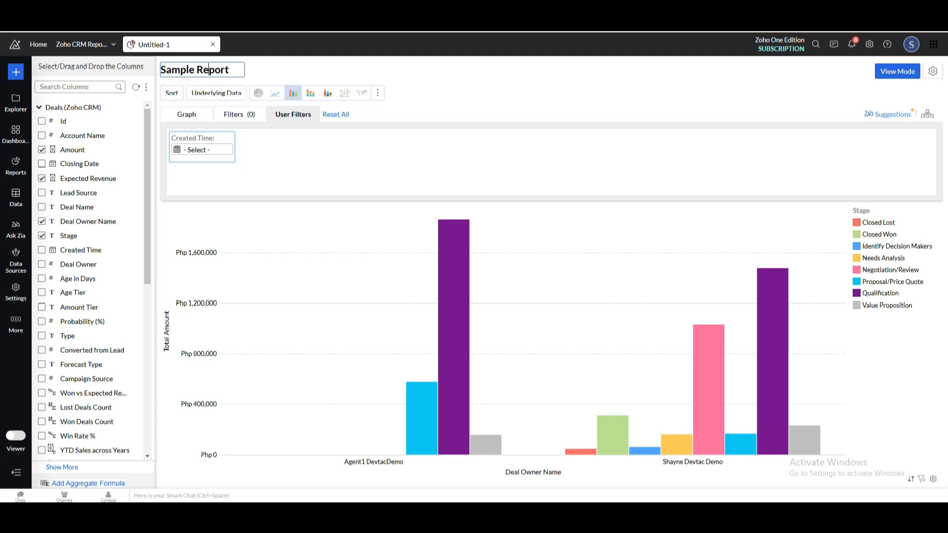
{"action": "key", "text": "Return"}
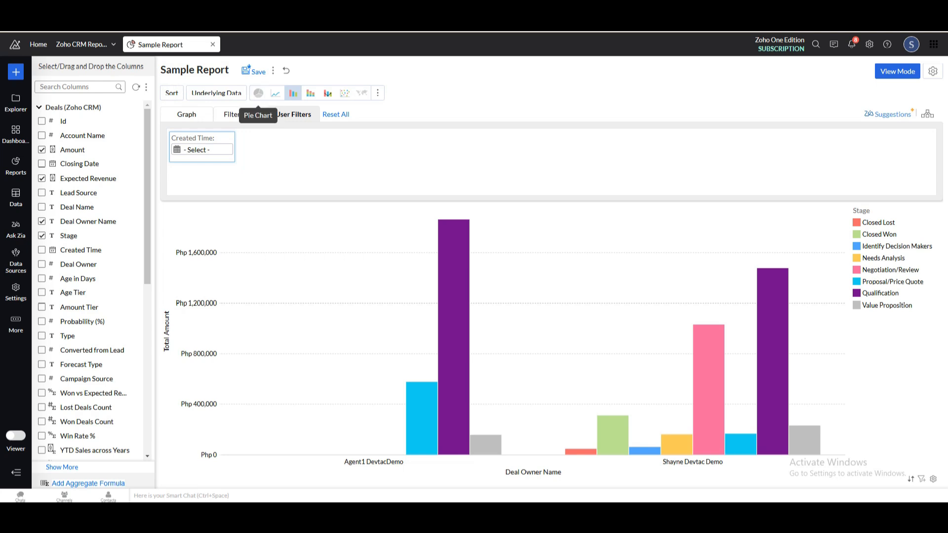
Save the report as Sample Report in the Zoho CRM Modules (Data) folder and open it from the saved reports
{"action": "left_click", "coordinate": [254, 70]}
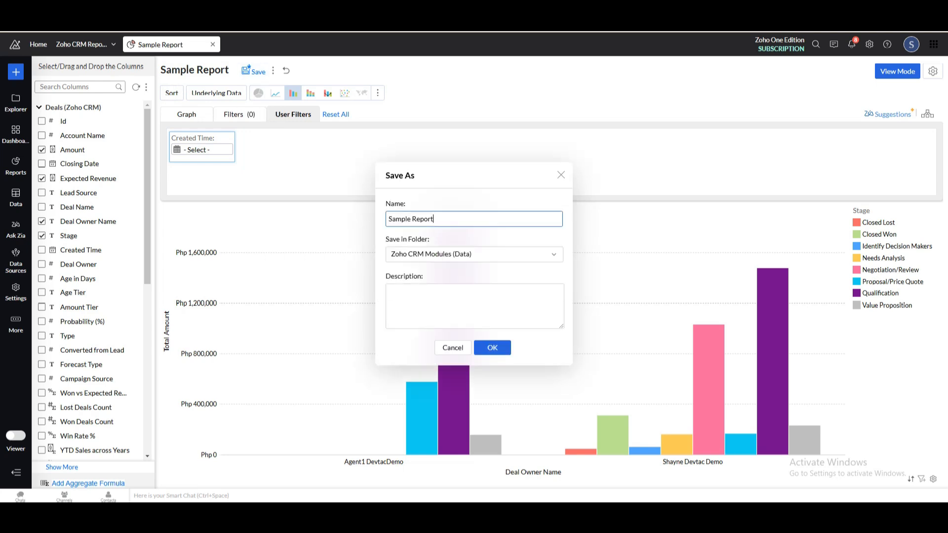
{"action": "key", "text": "Return"}
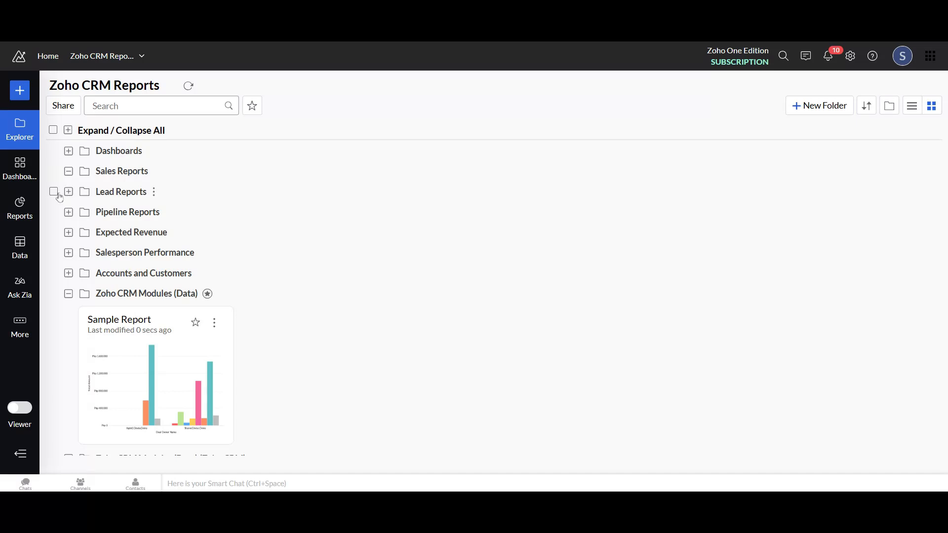
{"action": "left_click", "coordinate": [19, 216]}
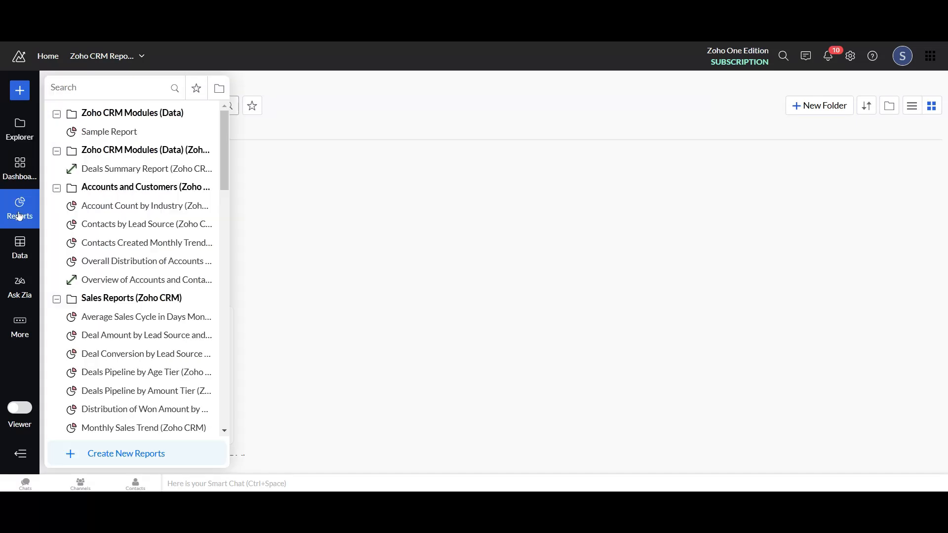
{"action": "left_click", "coordinate": [101, 132]}
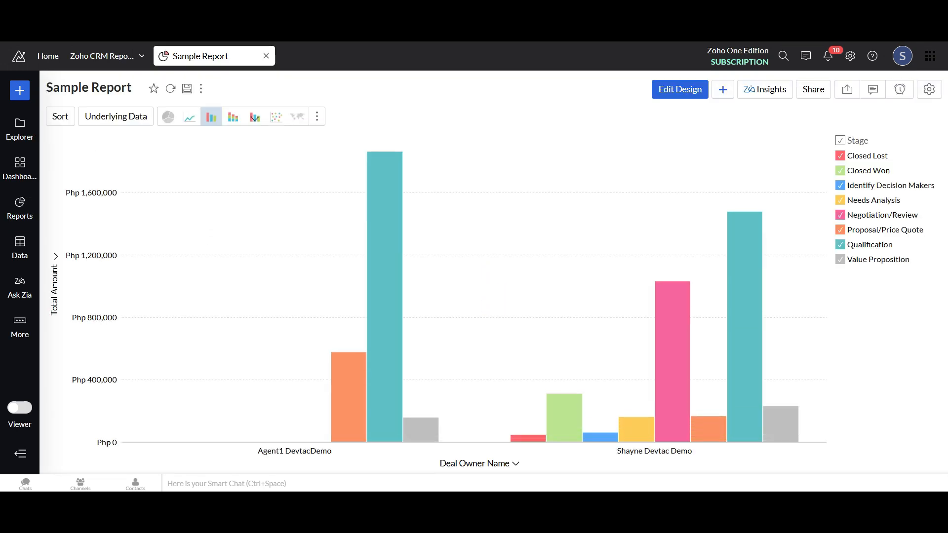
Filter Sample Report in its design mode by Created Time month, including only Apr 2024, and generate the graph
{"action": "left_click", "coordinate": [685, 90]}
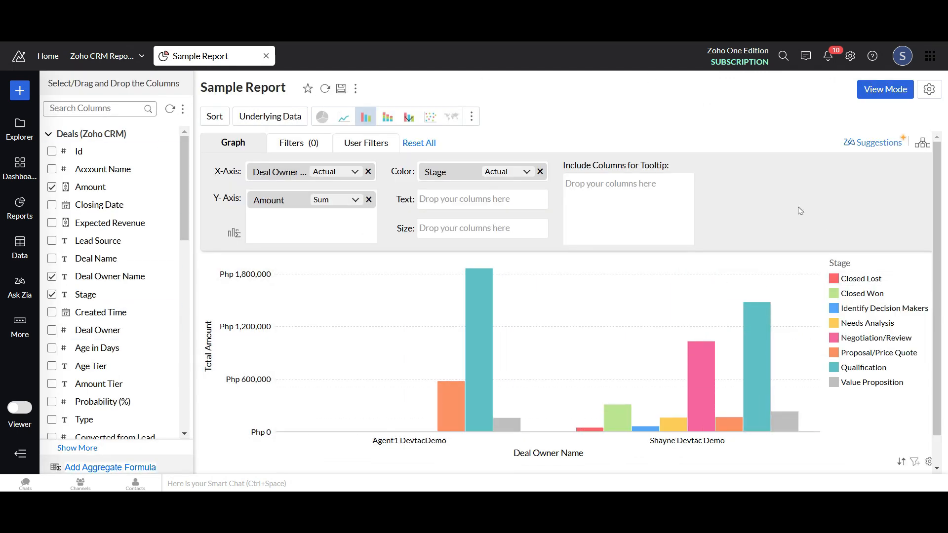
{"action": "left_click", "coordinate": [311, 143]}
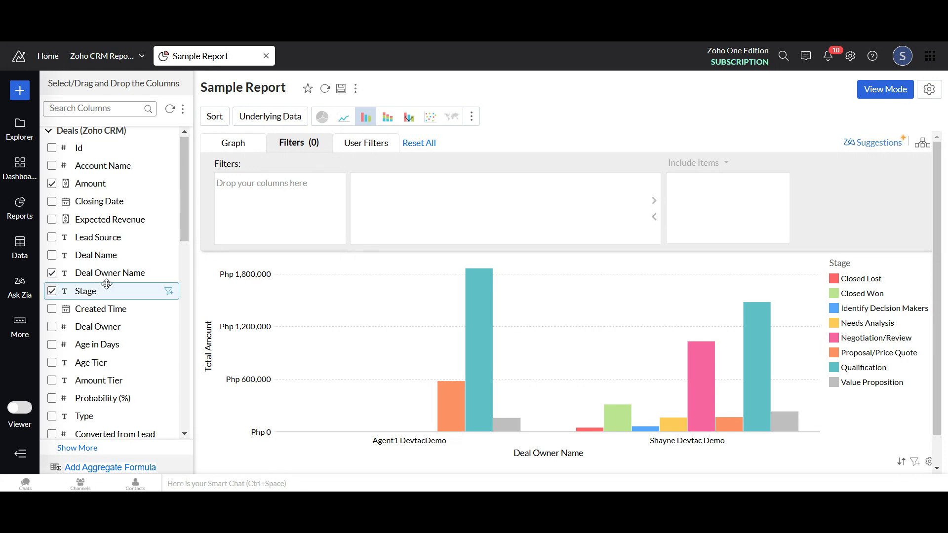
{"action": "scroll", "coordinate": [107, 291], "scroll_direction": "down", "scroll_amount": 5}
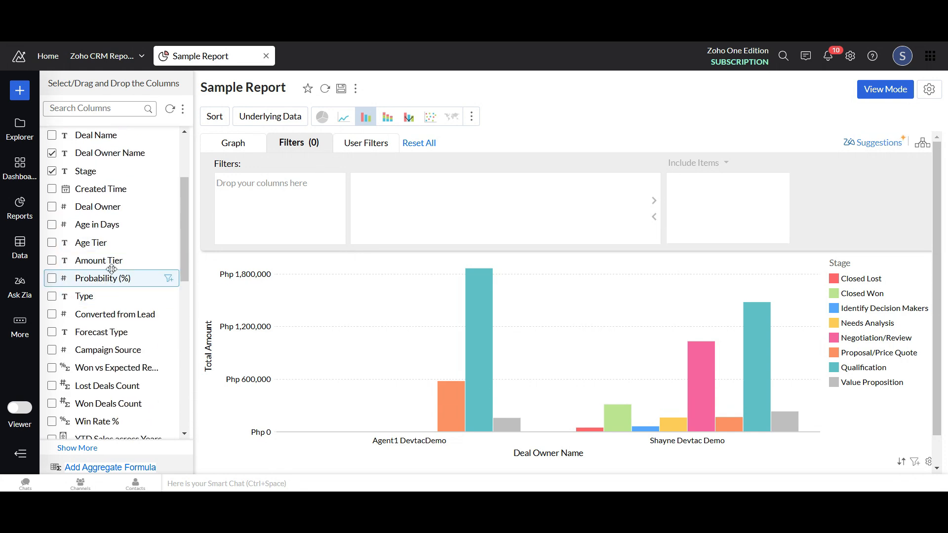
{"action": "left_click_drag", "start_coordinate": [89, 195], "coordinate": [251, 189]}
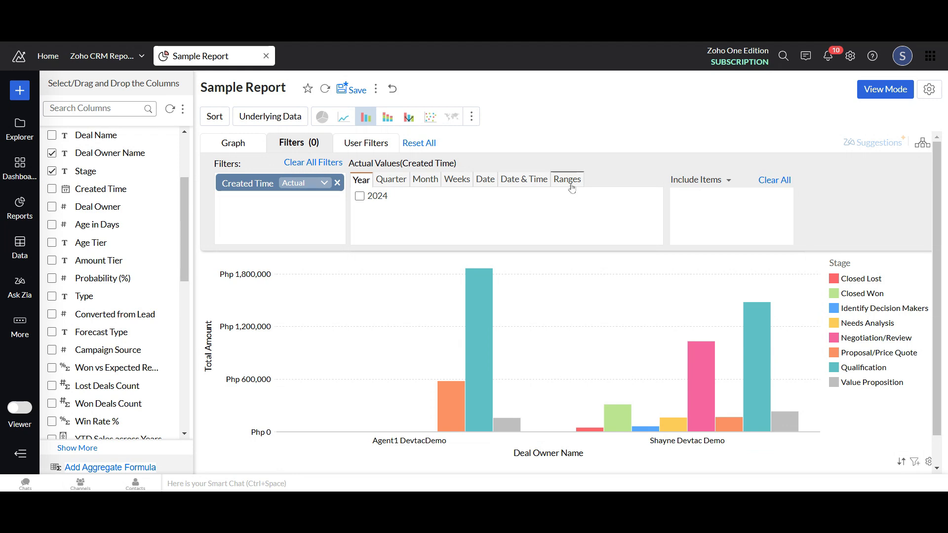
{"action": "left_click", "coordinate": [425, 179]}
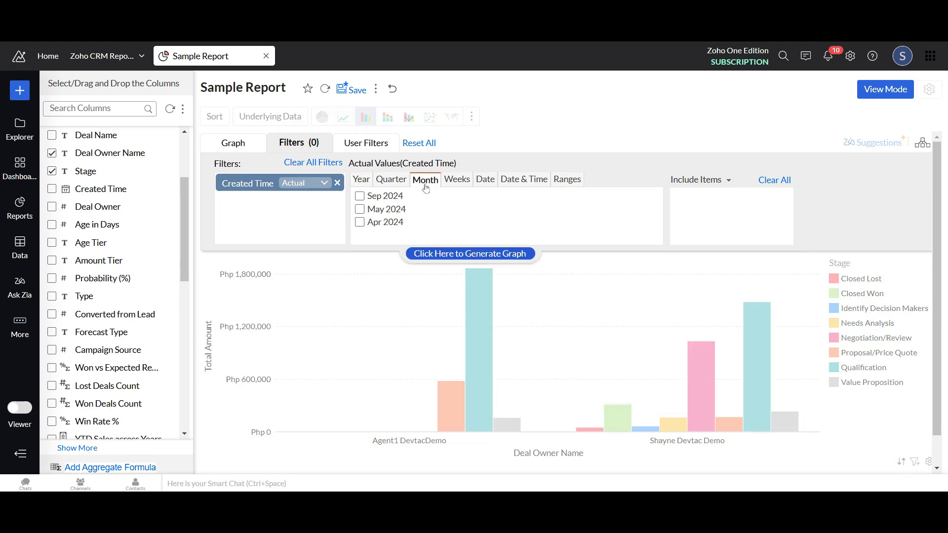
{"action": "left_click", "coordinate": [376, 223]}
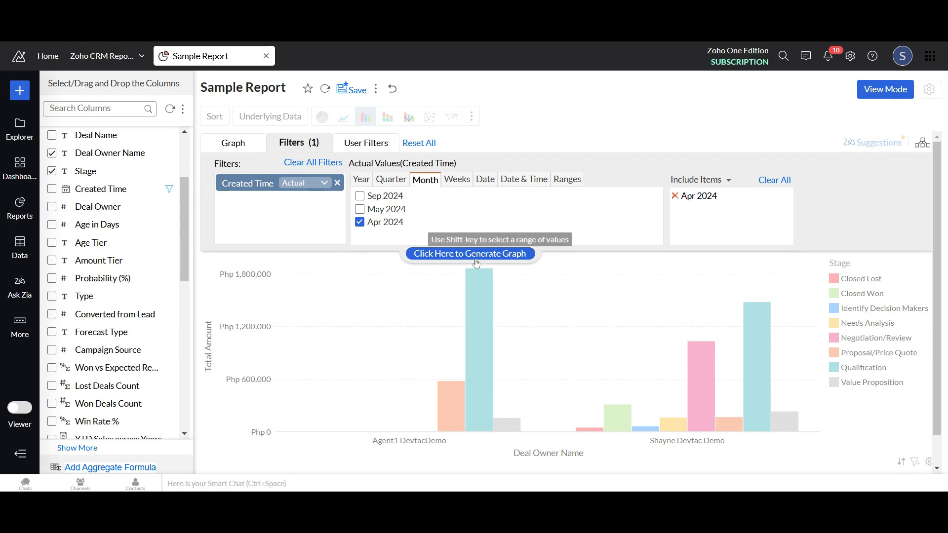
{"action": "left_click", "coordinate": [508, 257]}
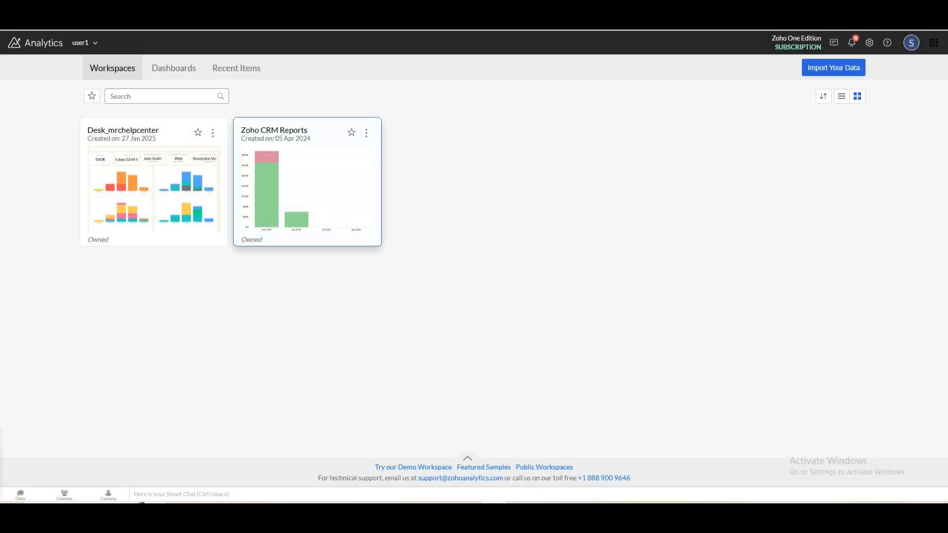
Open the Deals (Zoho CRM) data table in the Zoho CRM Reports workspace
{"action": "left_click", "coordinate": [307, 182]}
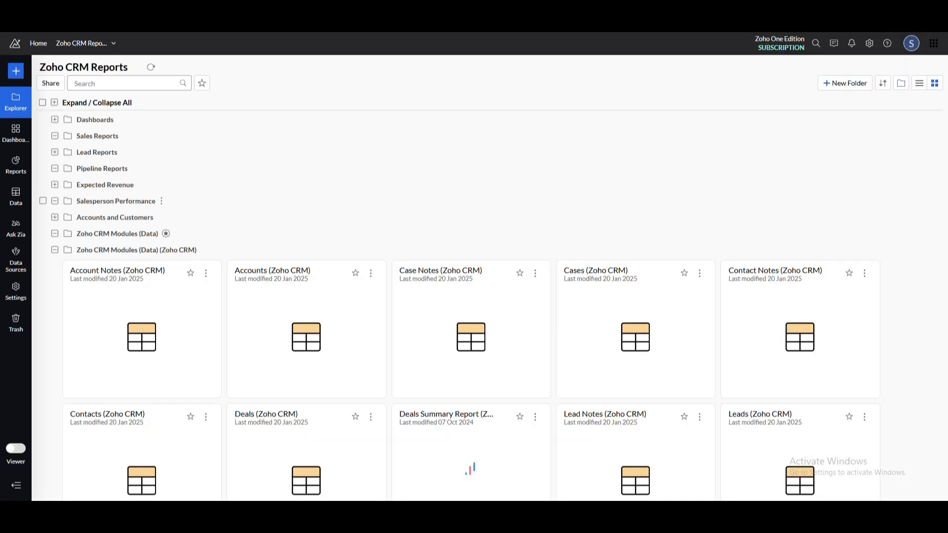
{"action": "left_click", "coordinate": [15, 196]}
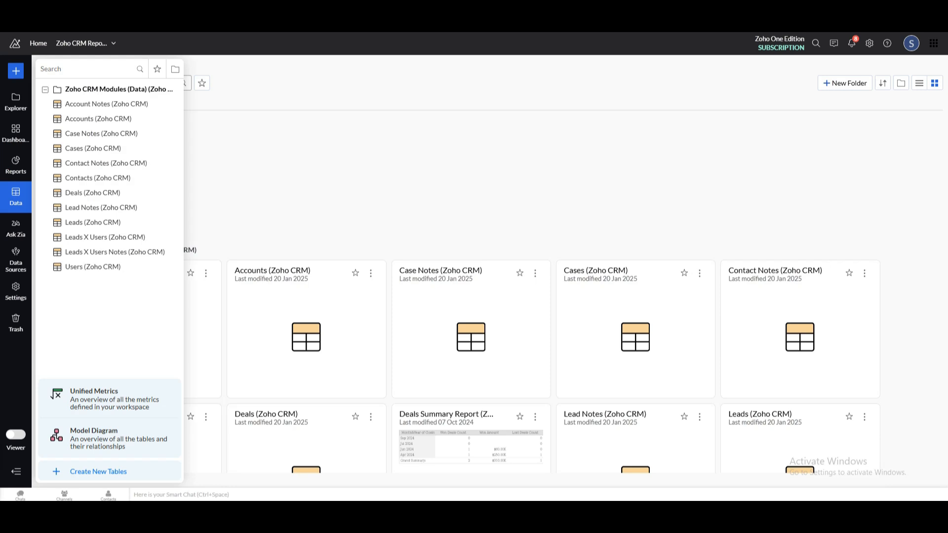
{"action": "left_click", "coordinate": [93, 193]}
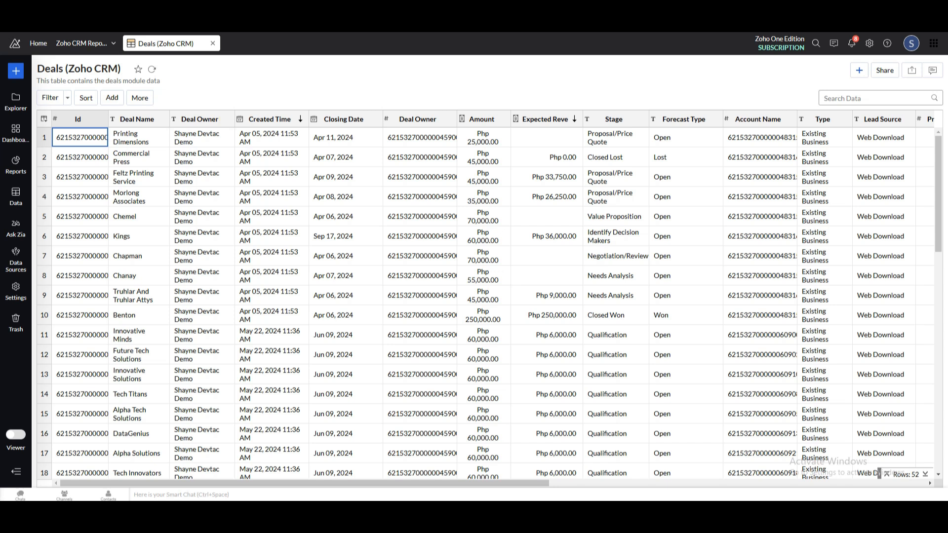
Add a conditional formatting rule to the Amount column for values Less Than 60000, with a pink background
{"action": "left_click", "coordinate": [486, 133]}
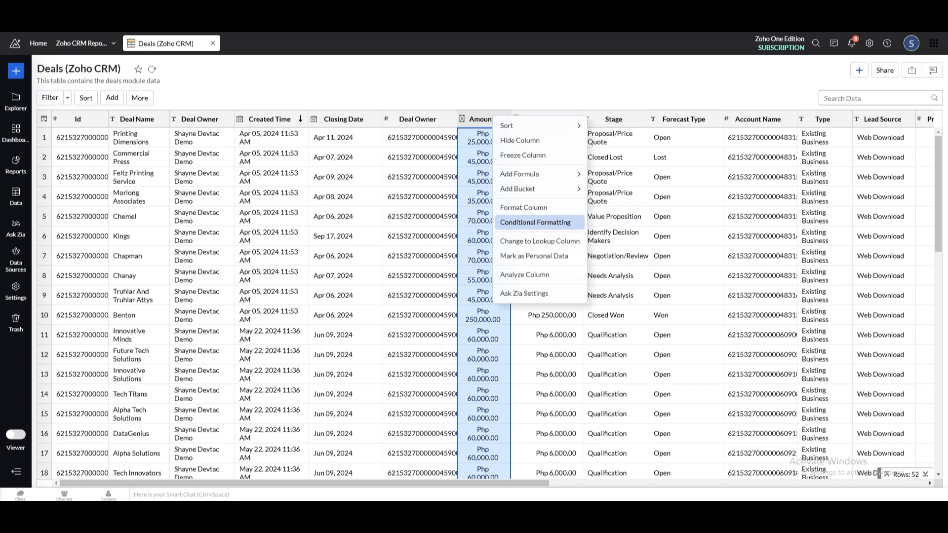
{"action": "left_click", "coordinate": [535, 222]}
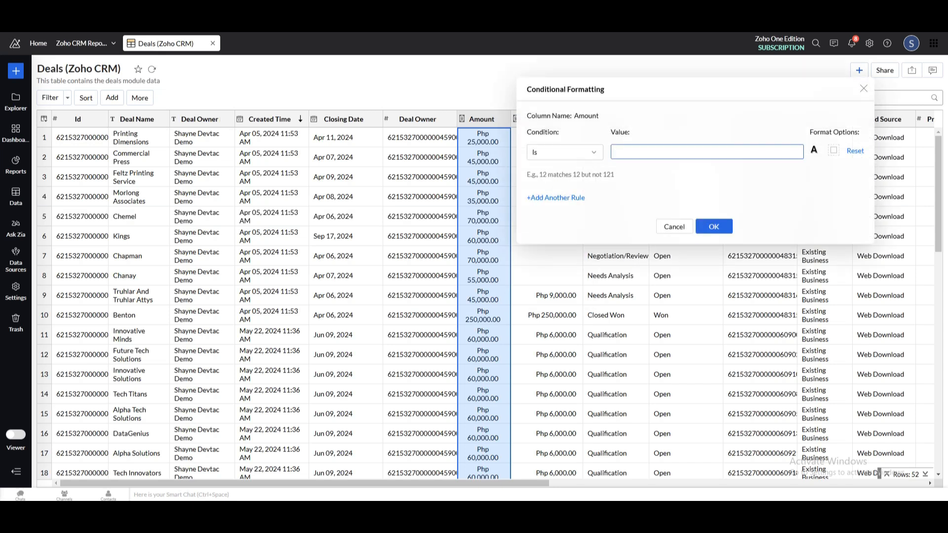
{"action": "left_click", "coordinate": [564, 152]}
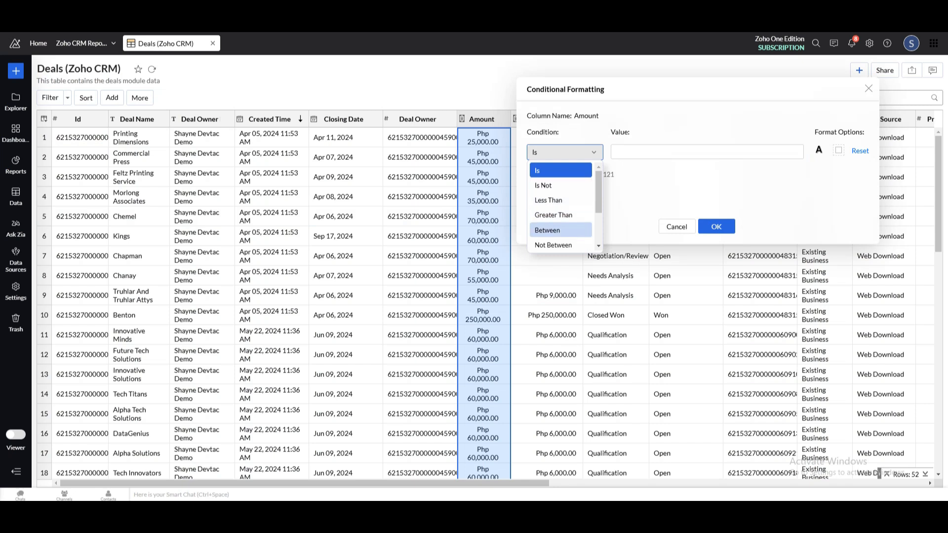
{"action": "left_click", "coordinate": [548, 200]}
{"action": "left_click", "coordinate": [646, 152]}
{"action": "type", "text": "60000"}
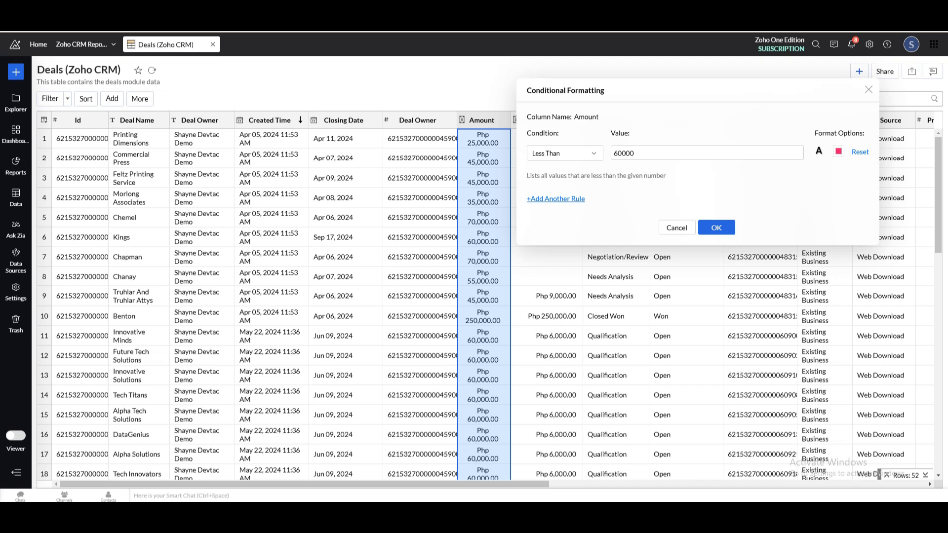
Add a second Amount rule for values Greater Than 60000 with a green background, and apply the conditional formatting
{"action": "left_click", "coordinate": [555, 199]}
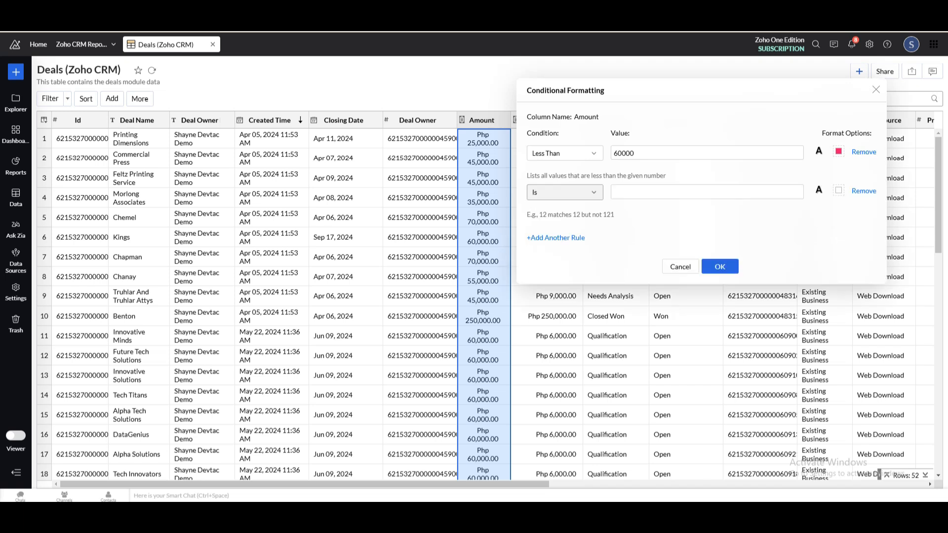
{"action": "left_click", "coordinate": [564, 192]}
{"action": "left_click", "coordinate": [560, 134]}
{"action": "left_click", "coordinate": [706, 192]}
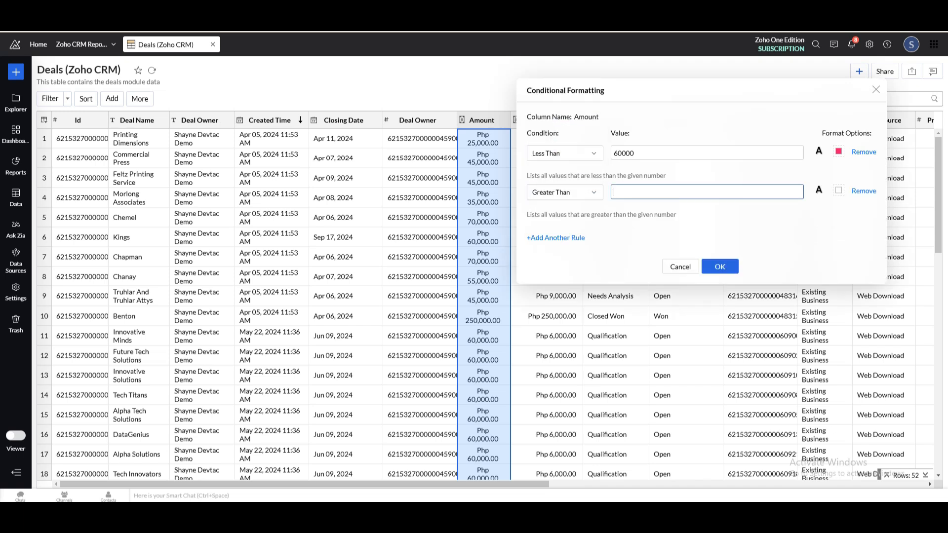
{"action": "type", "text": "60000"}
{"action": "left_click", "coordinate": [838, 191]}
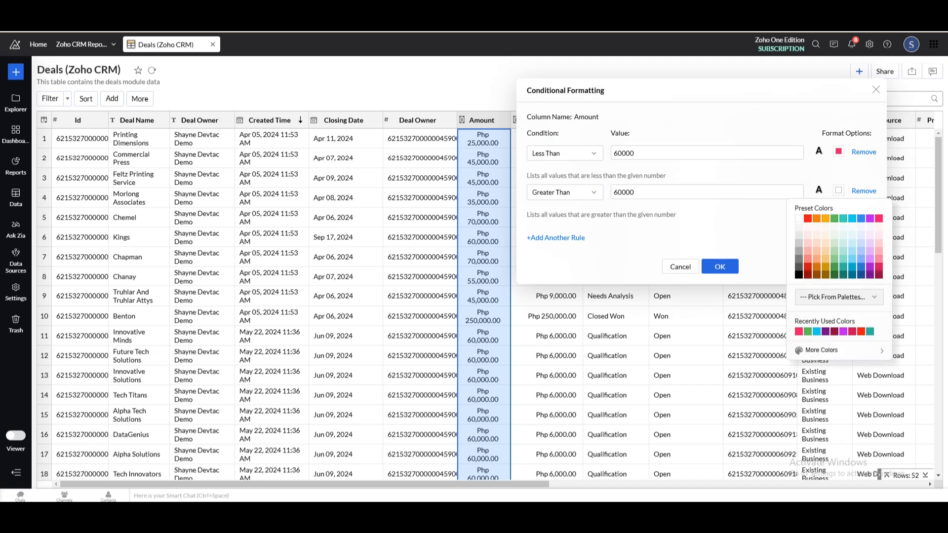
{"action": "left_click", "coordinate": [834, 218]}
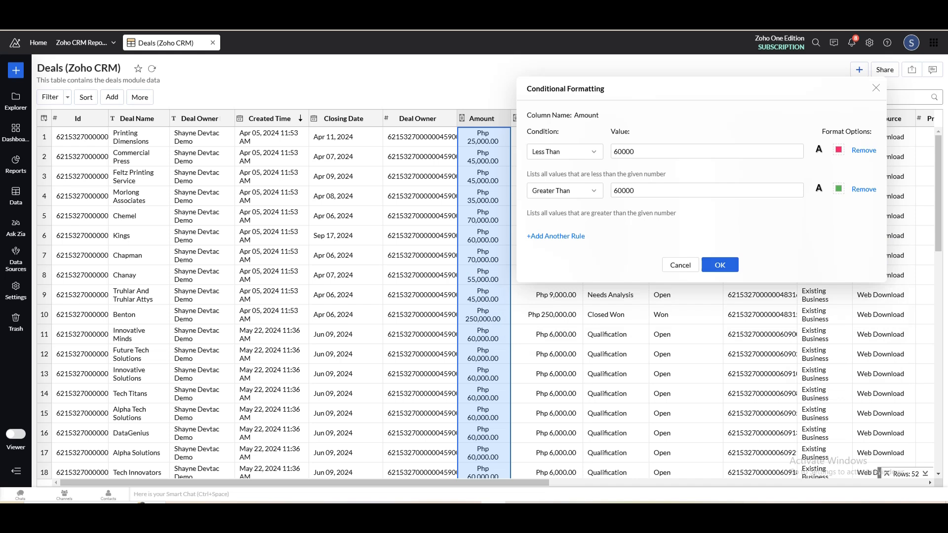
{"action": "left_click", "coordinate": [719, 265]}
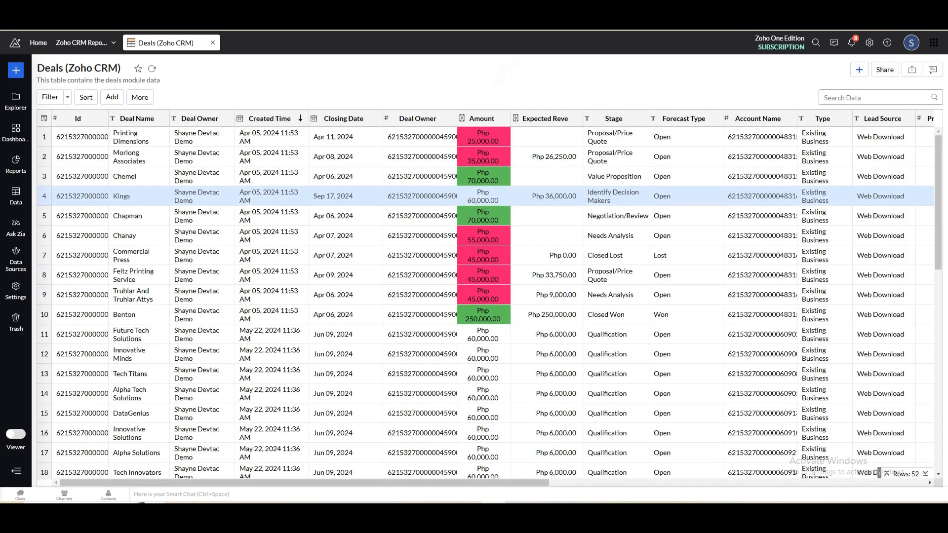
{"action": "scroll", "coordinate": [473, 237], "scroll_direction": "down", "scroll_amount": 5}
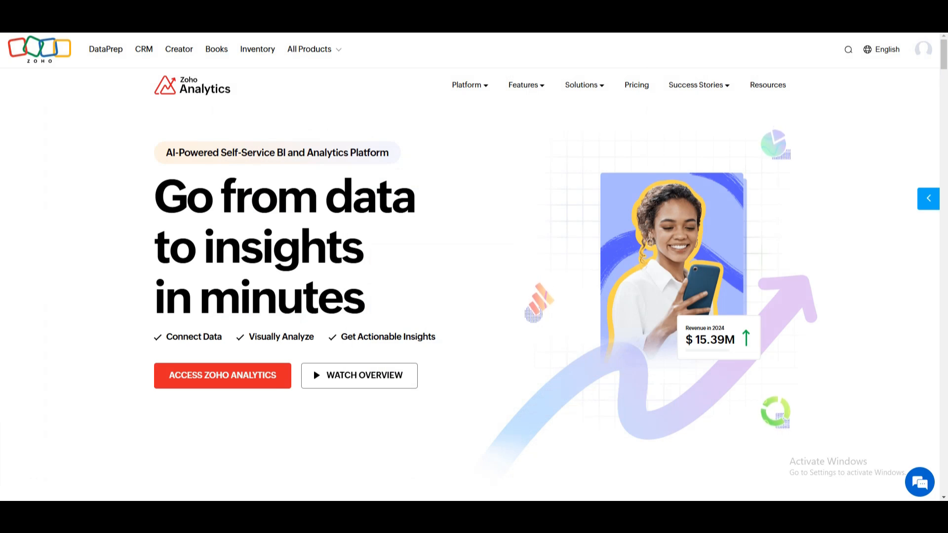
Access Zoho Analytics from its website and open Sample Report in the Zoho CRM Reports workspace
{"action": "left_click", "coordinate": [223, 375]}
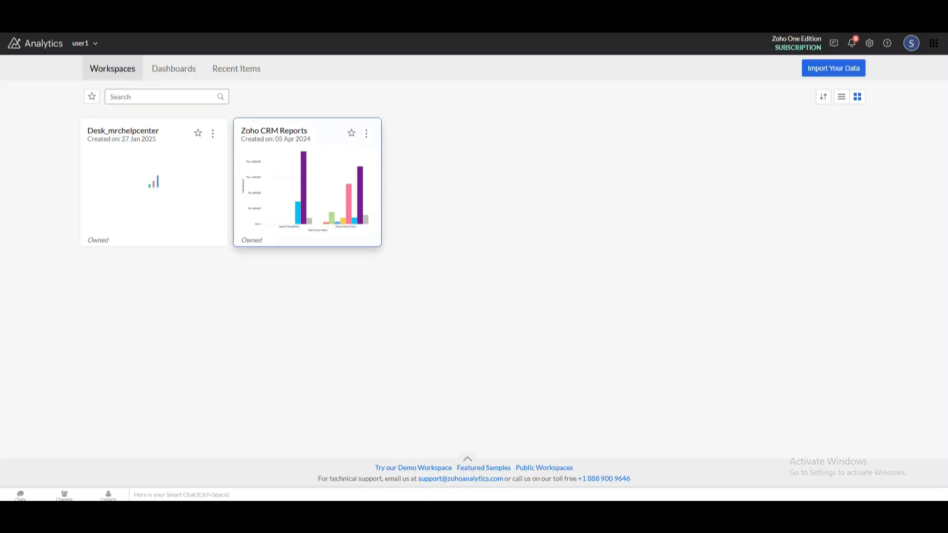
{"action": "left_click", "coordinate": [307, 182]}
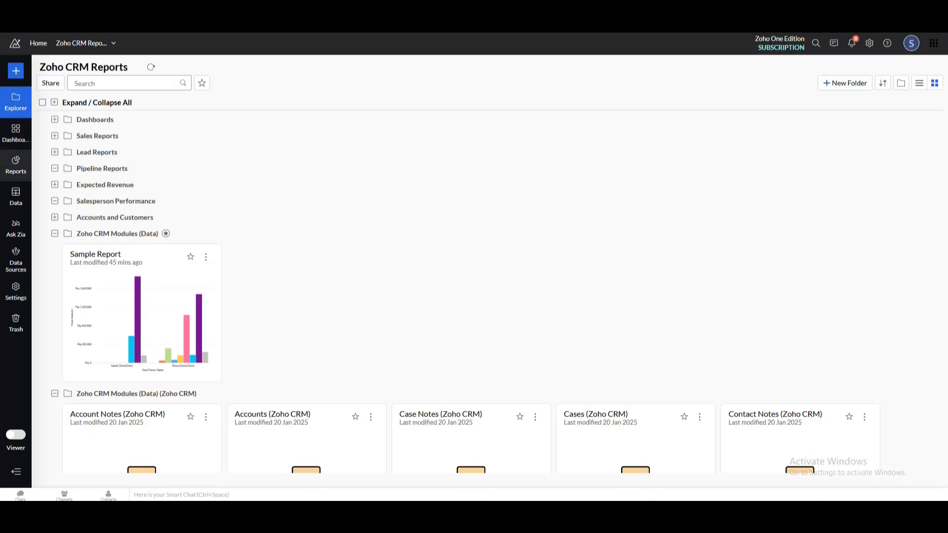
{"action": "left_click", "coordinate": [16, 166]}
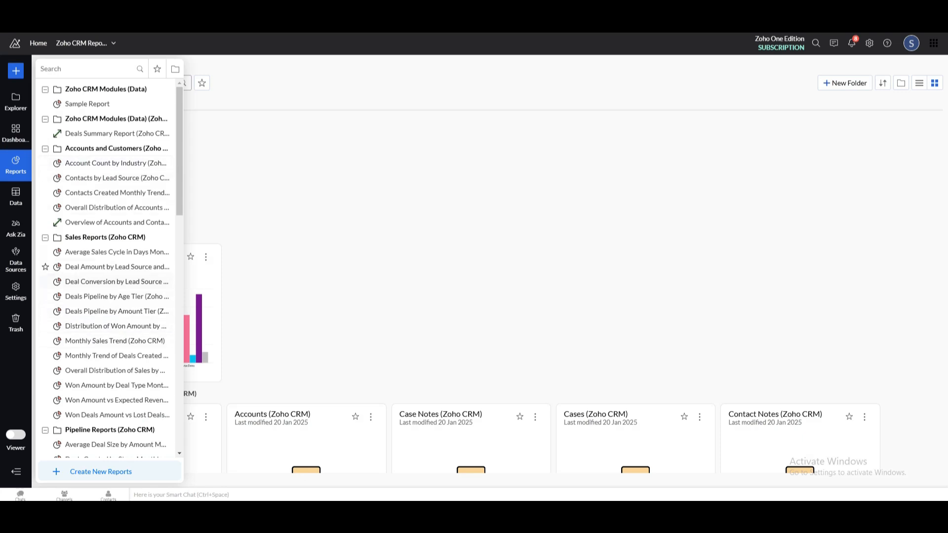
{"action": "left_click", "coordinate": [87, 104]}
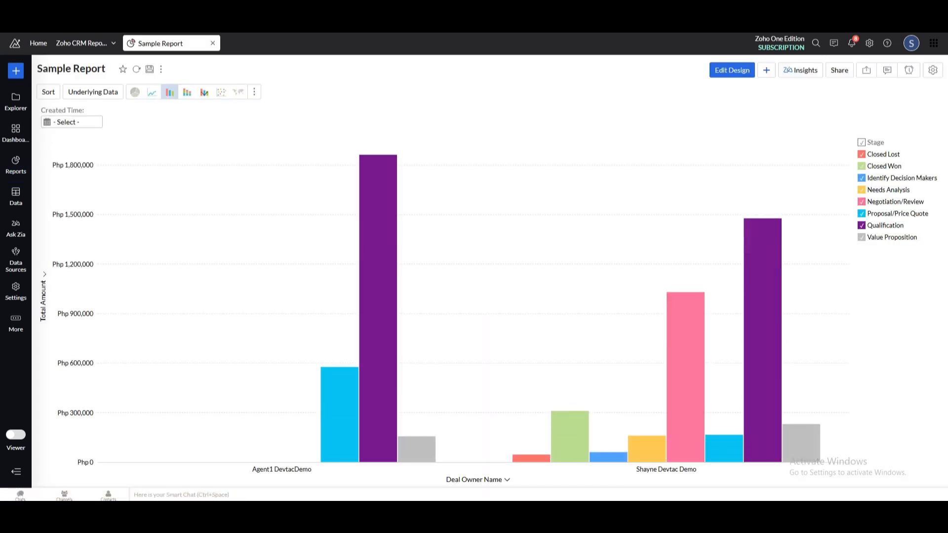
{"action": "mouse_move", "coordinate": [375, 274]}
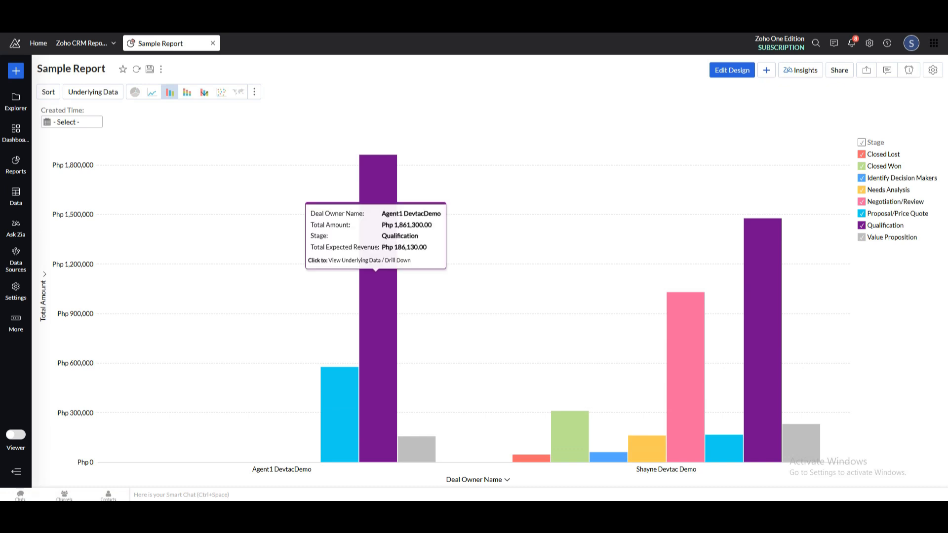
Set up emailing Sample Report as Excel and add the demo user from Zoho Contacts as recipient
{"action": "left_click", "coordinate": [839, 70]}
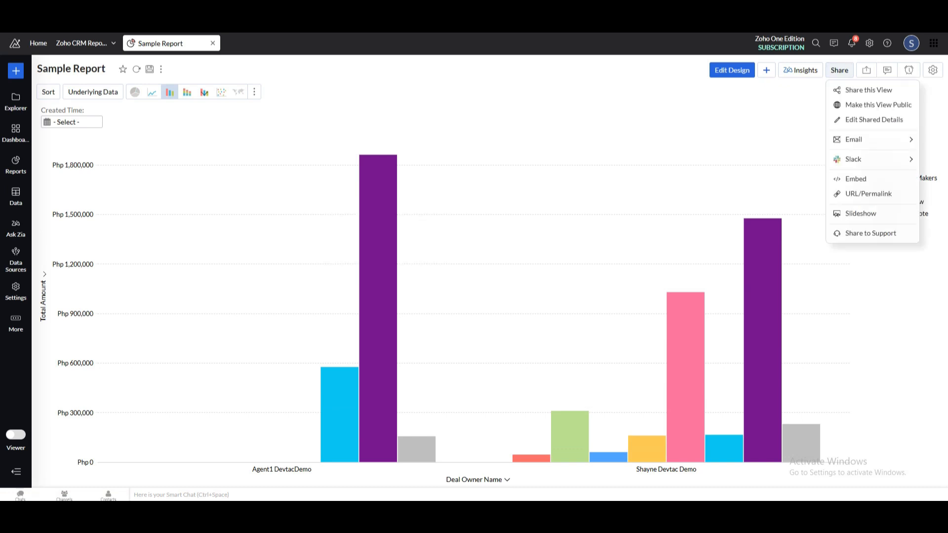
{"action": "mouse_move", "coordinate": [853, 140]}
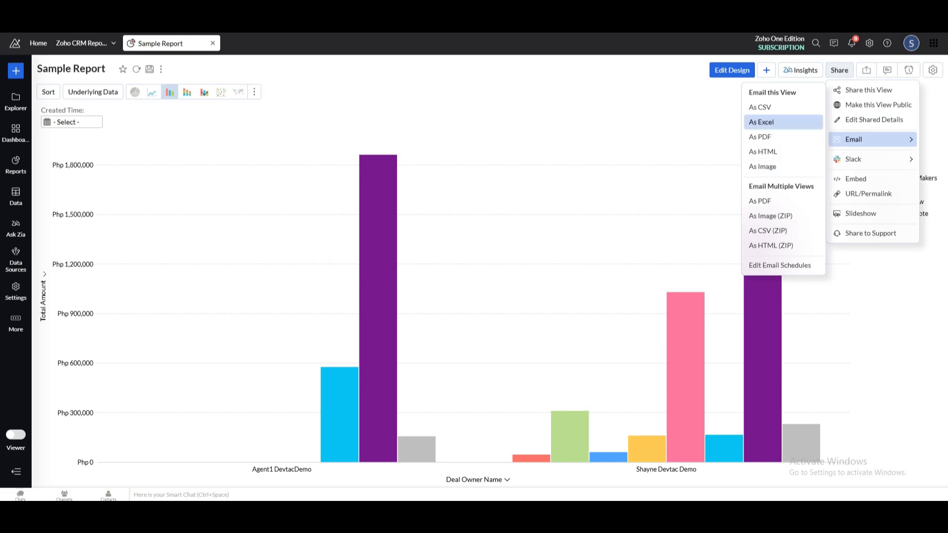
{"action": "left_click", "coordinate": [782, 122]}
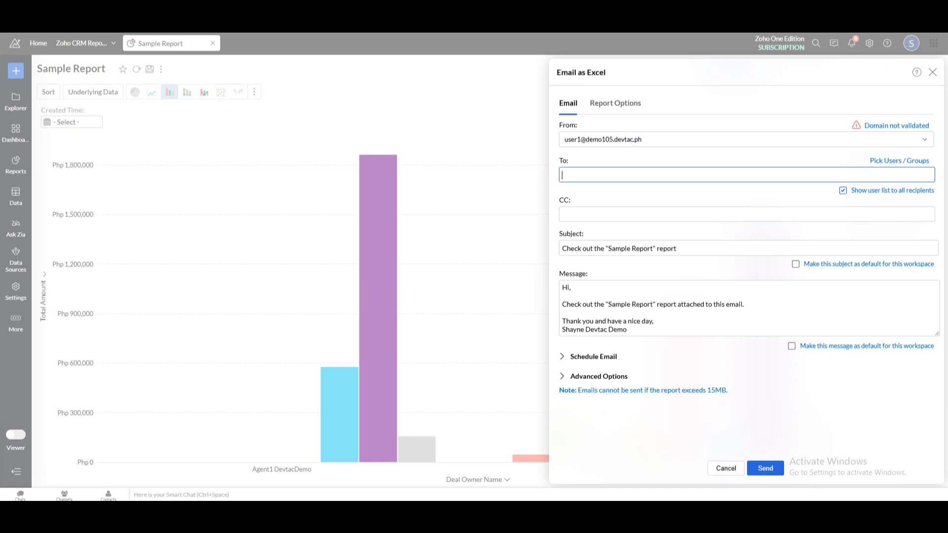
{"action": "left_click", "coordinate": [898, 160]}
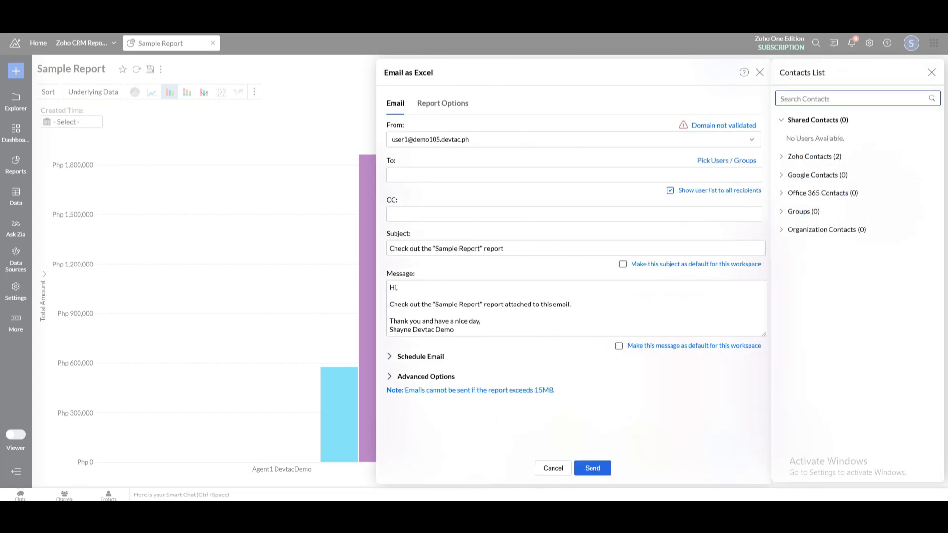
{"action": "left_click", "coordinate": [814, 157]}
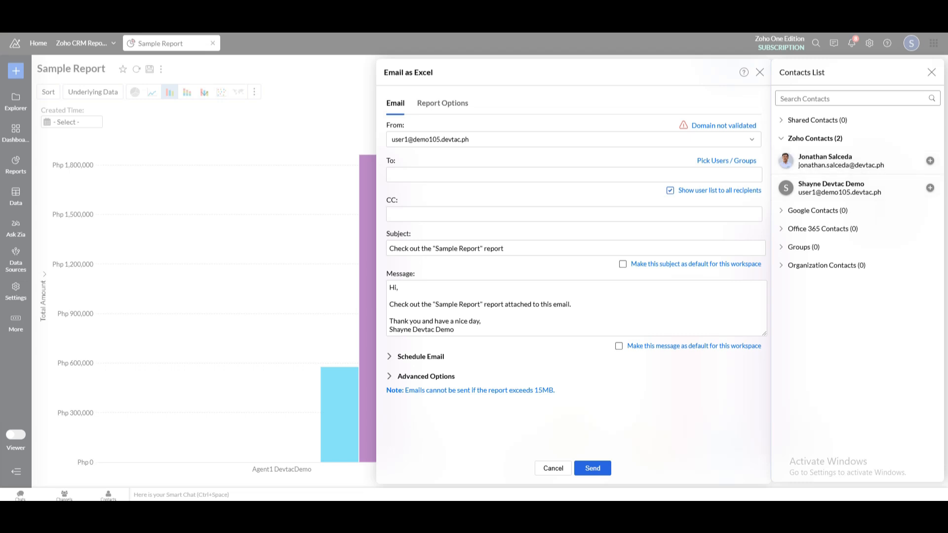
{"action": "left_click", "coordinate": [930, 188]}
{"action": "left_click", "coordinate": [931, 72]}
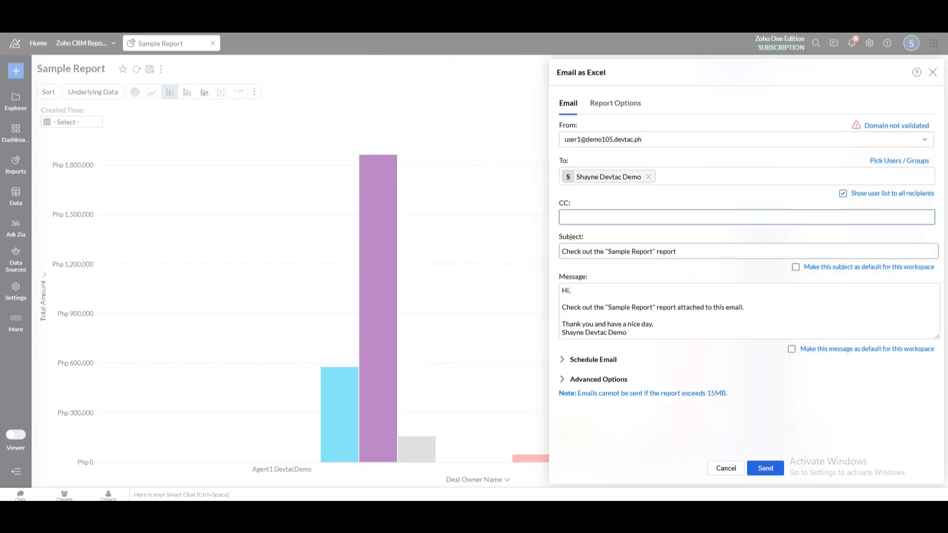
Schedule the report email weekly, repeating every 2 weeks on Friday
{"action": "left_click", "coordinate": [586, 307]}
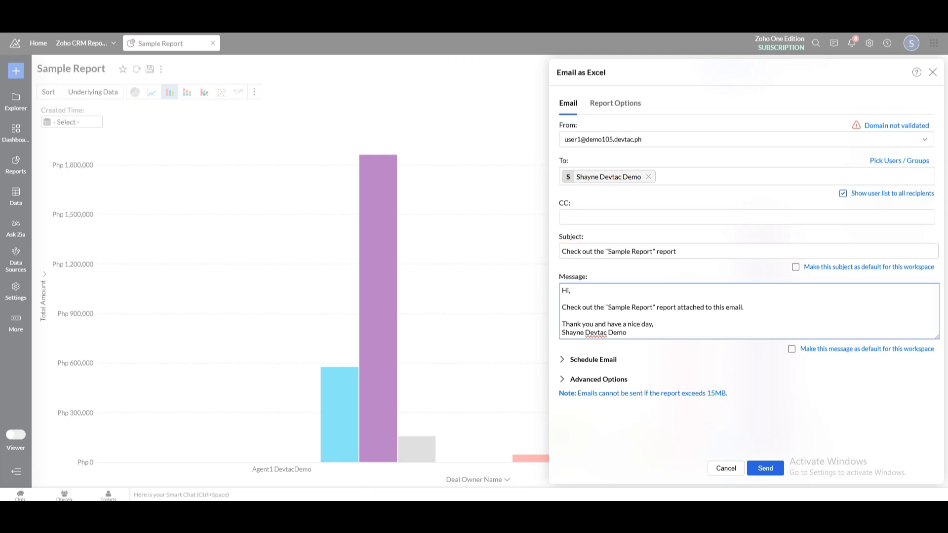
{"action": "left_click", "coordinate": [592, 359]}
{"action": "left_click", "coordinate": [678, 387]}
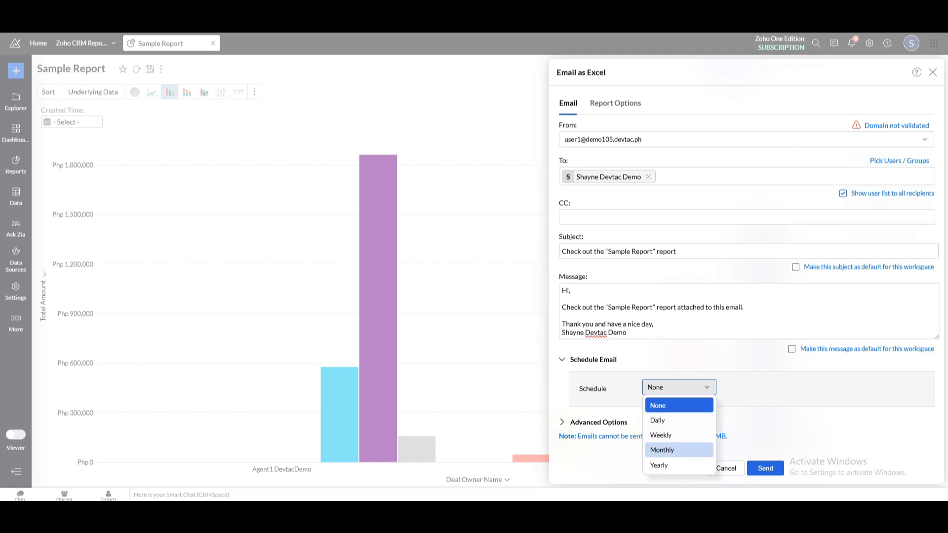
{"action": "left_click", "coordinate": [661, 435]}
{"action": "scroll", "coordinate": [662, 395], "scroll_direction": "down", "scroll_amount": 2}
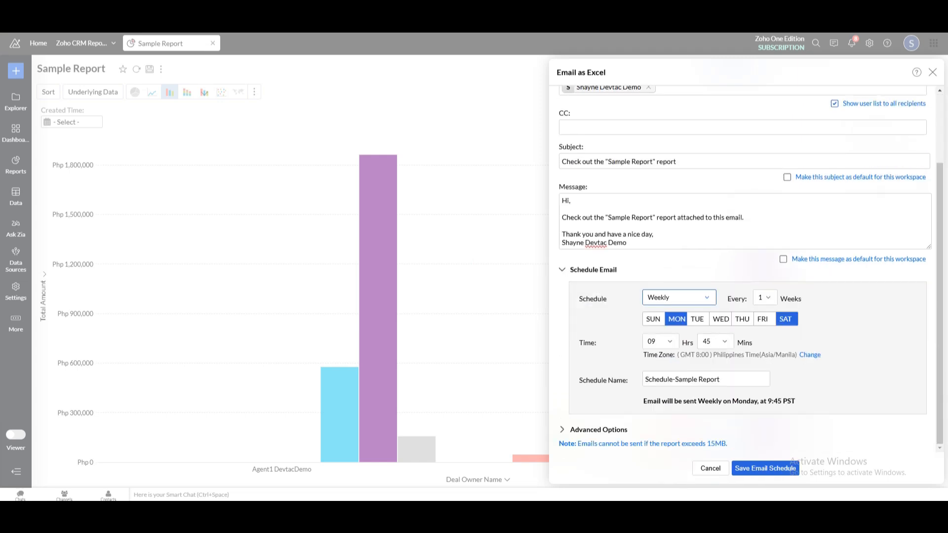
{"action": "left_click", "coordinate": [764, 298]}
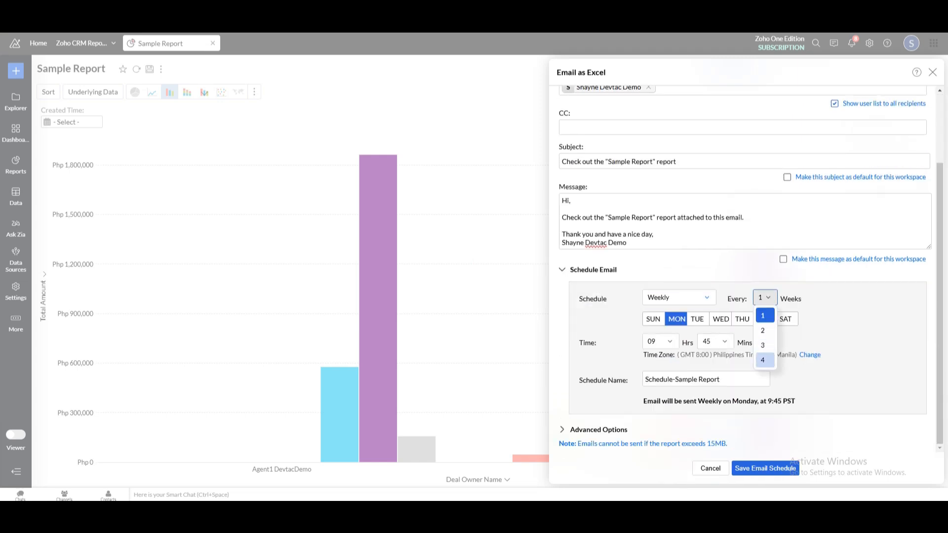
{"action": "left_click", "coordinate": [763, 320]}
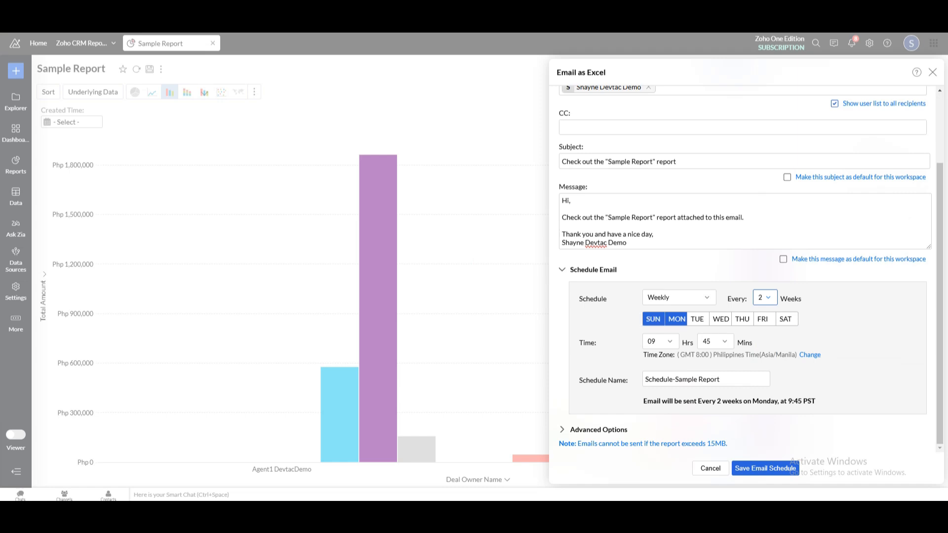
{"action": "left_click", "coordinate": [763, 320]}
{"action": "left_click", "coordinate": [676, 319]}
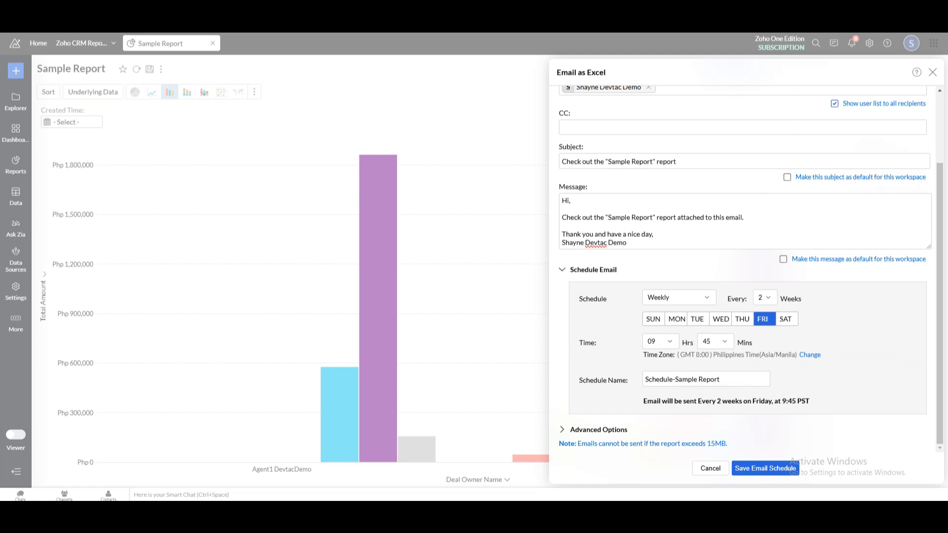
Set the scheduled email's sending time to 06 hours 00 minutes and look through the time zone choices
{"action": "left_click", "coordinate": [660, 341]}
{"action": "left_click", "coordinate": [652, 245]}
{"action": "left_click", "coordinate": [715, 341]}
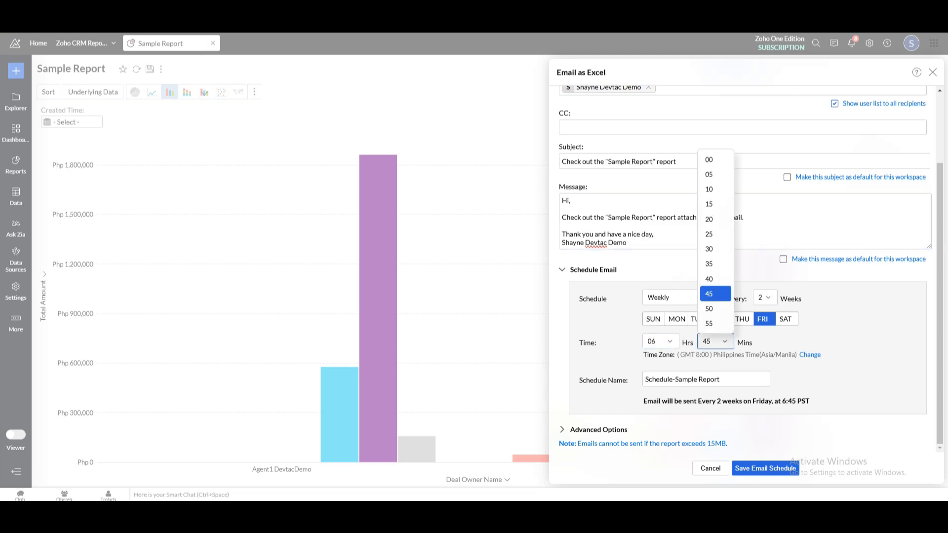
{"action": "left_click", "coordinate": [708, 159]}
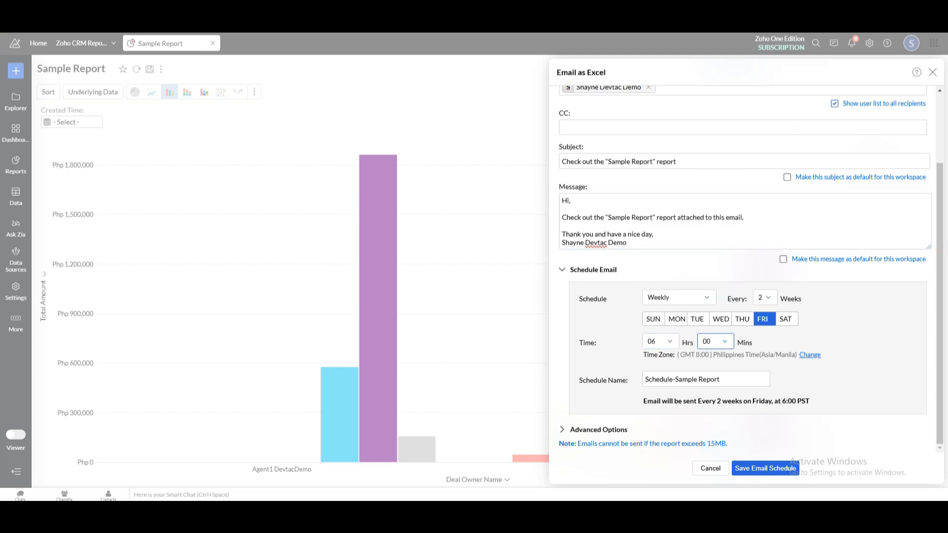
{"action": "left_click", "coordinate": [809, 355]}
{"action": "scroll", "coordinate": [788, 442], "scroll_direction": "down", "scroll_amount": 2}
{"action": "left_click", "coordinate": [852, 340]}
Rename the email schedule to "Schedule Report" and show the advanced email options
{"action": "left_click_drag", "start_coordinate": [697, 379], "coordinate": [675, 380]}
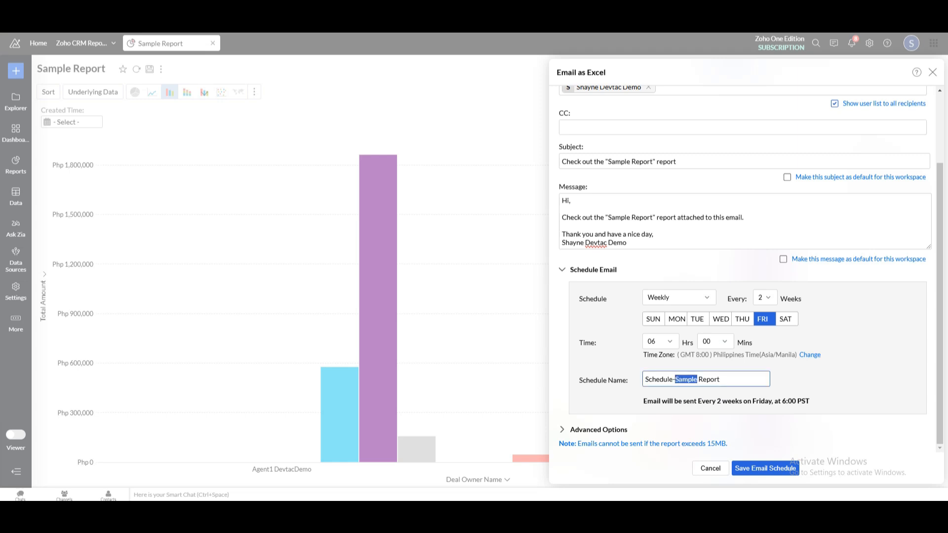
{"action": "key", "text": "BackSpace"}
{"action": "key", "text": "BackSpace"}
{"action": "left_click", "coordinate": [598, 430]}
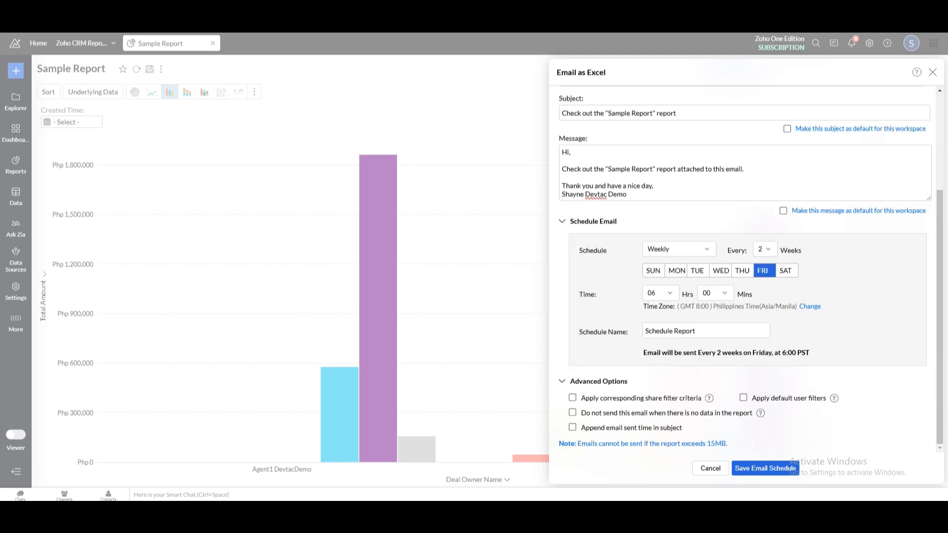
Set the emailed Excel file's name to "Schedule Report" in the report options
{"action": "scroll", "coordinate": [715, 276], "scroll_direction": "up", "scroll_amount": 4}
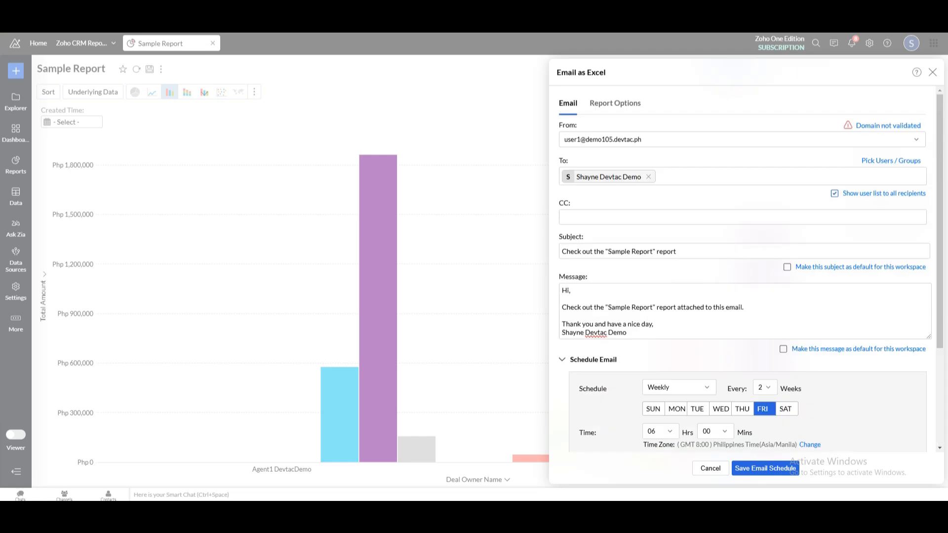
{"action": "left_click", "coordinate": [615, 103]}
{"action": "triple_click", "coordinate": [584, 139]}
{"action": "type", "text": "Schedule Report"}
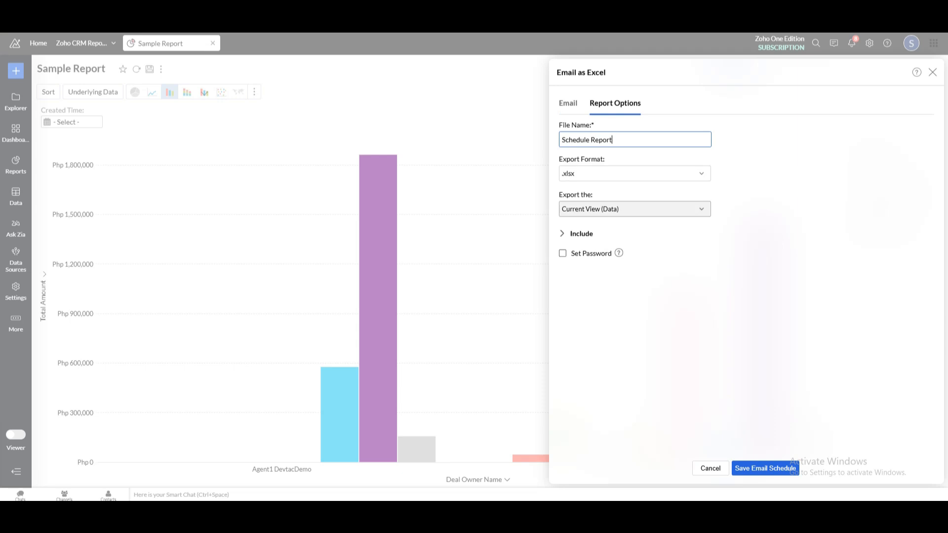
Try entering a value in the file's Password field, turn Set Password off again, and save the email schedule
{"action": "left_click", "coordinate": [562, 253]}
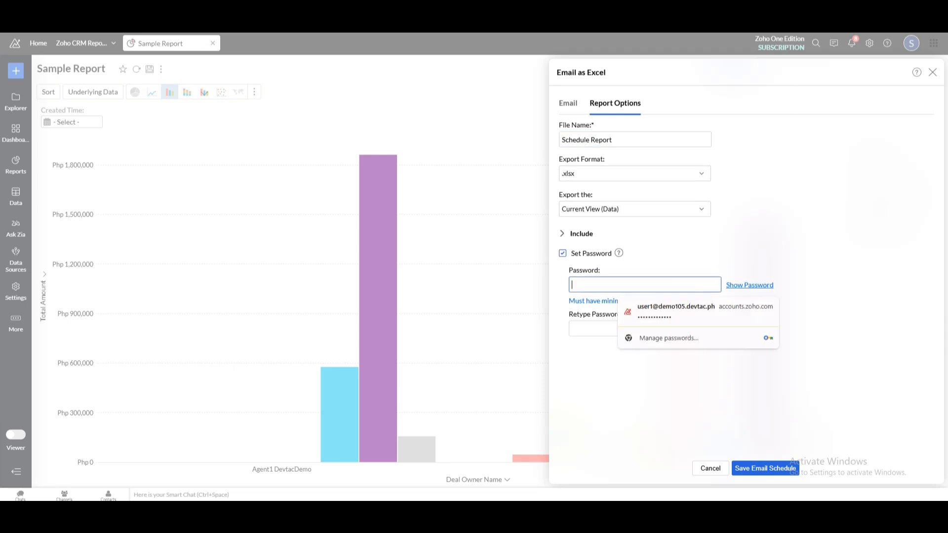
{"action": "type", "text": "••••"}
{"action": "left_click", "coordinate": [562, 253]}
{"action": "left_click", "coordinate": [765, 468]}
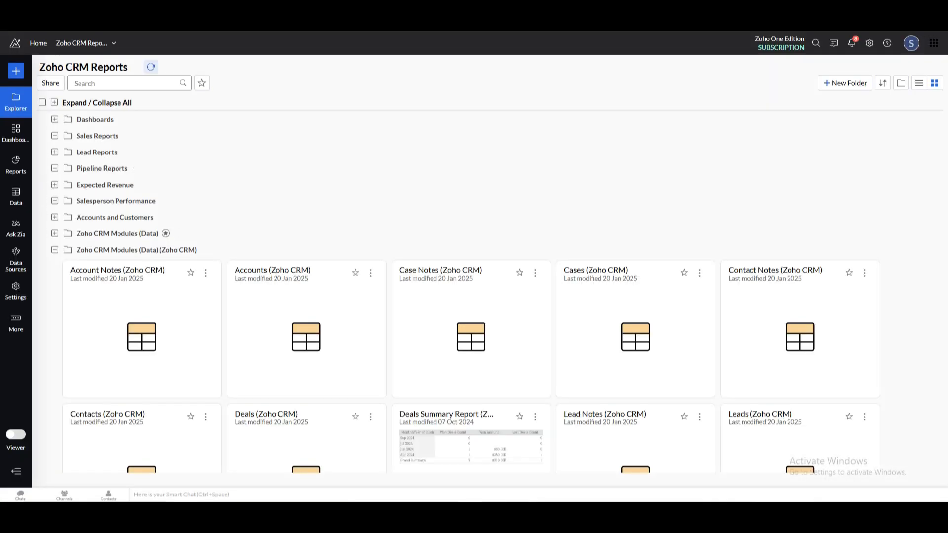
Open Sample Report from the workspace's reports and start exporting it as PDF
{"action": "left_click", "coordinate": [16, 165]}
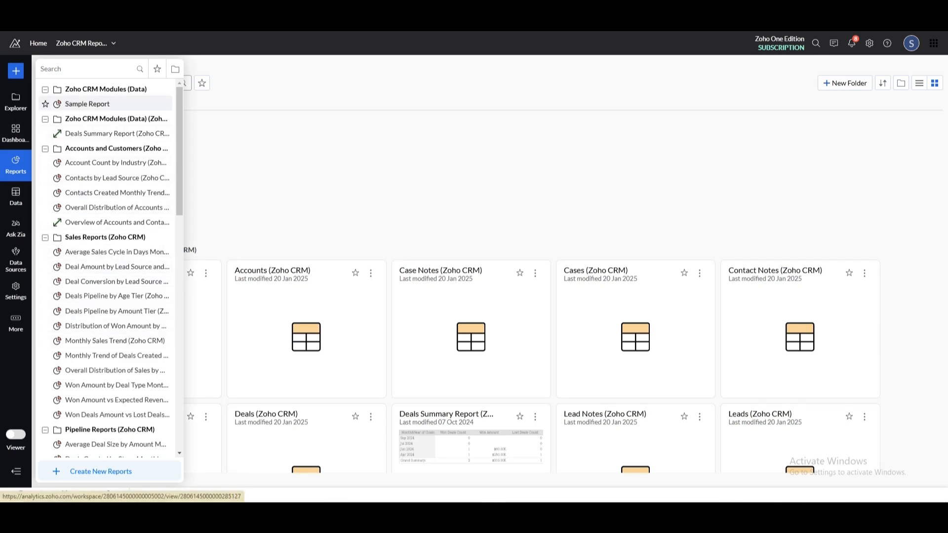
{"action": "left_click", "coordinate": [88, 103]}
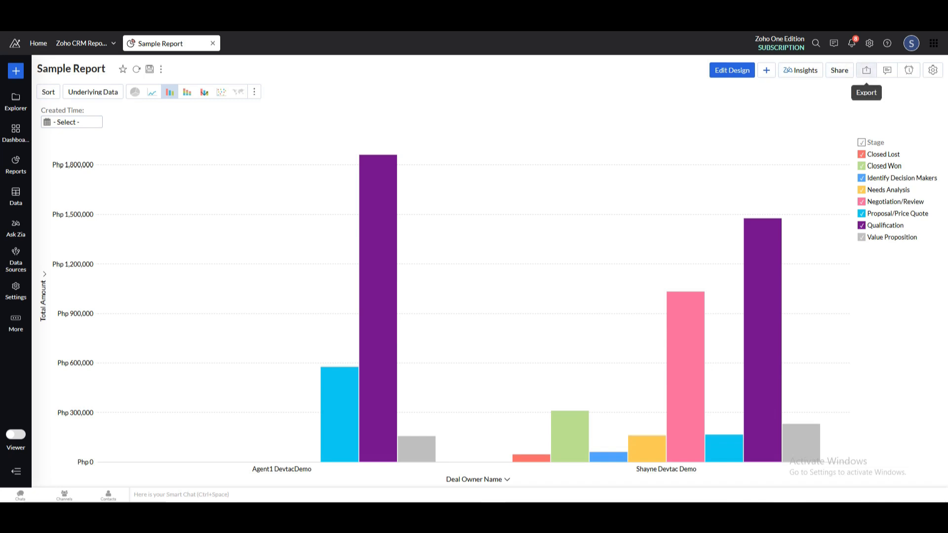
{"action": "left_click", "coordinate": [866, 70]}
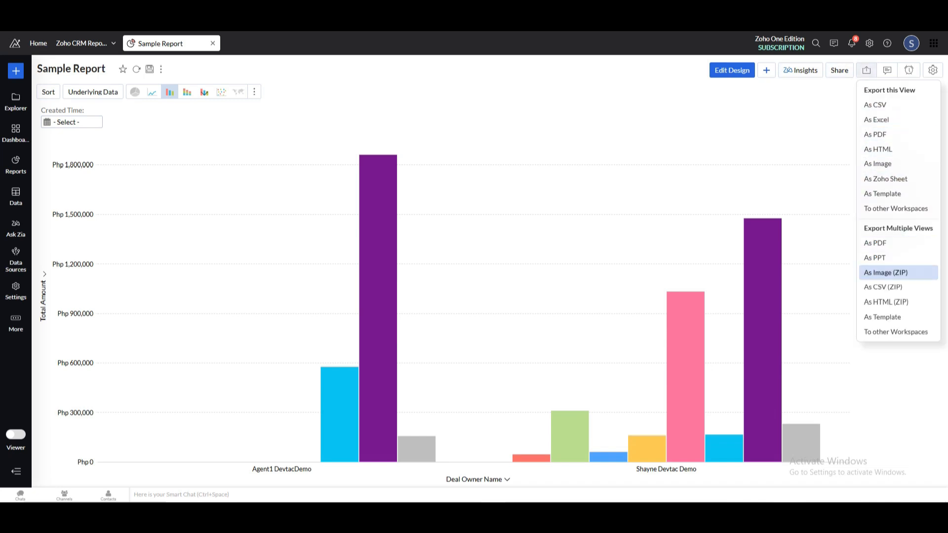
{"action": "left_click", "coordinate": [874, 135]}
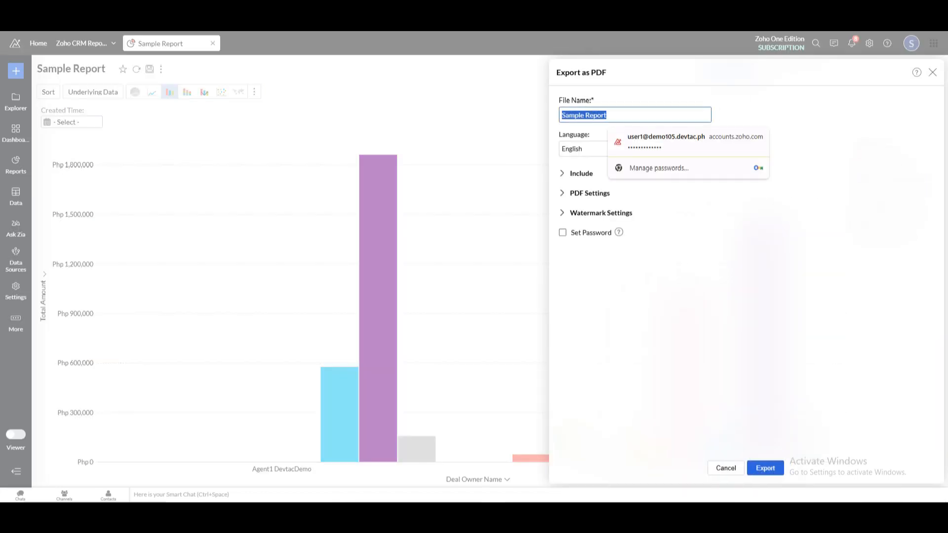
Name the exported file "Report in PDF Format" and choose English as its language
{"action": "key", "text": "BackSpace"}
{"action": "type", "text": "Report in"}
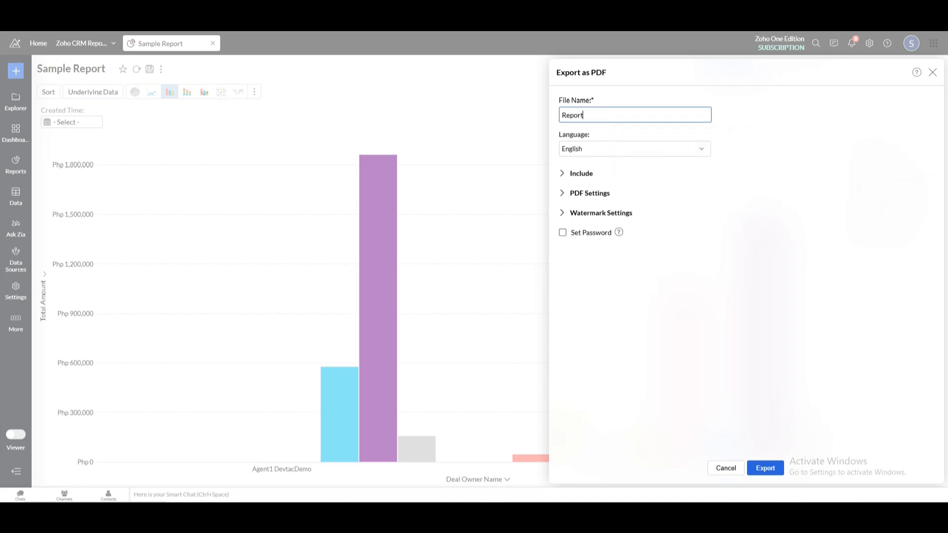
{"action": "type", "text": " PDF Format"}
{"action": "left_click", "coordinate": [634, 149]}
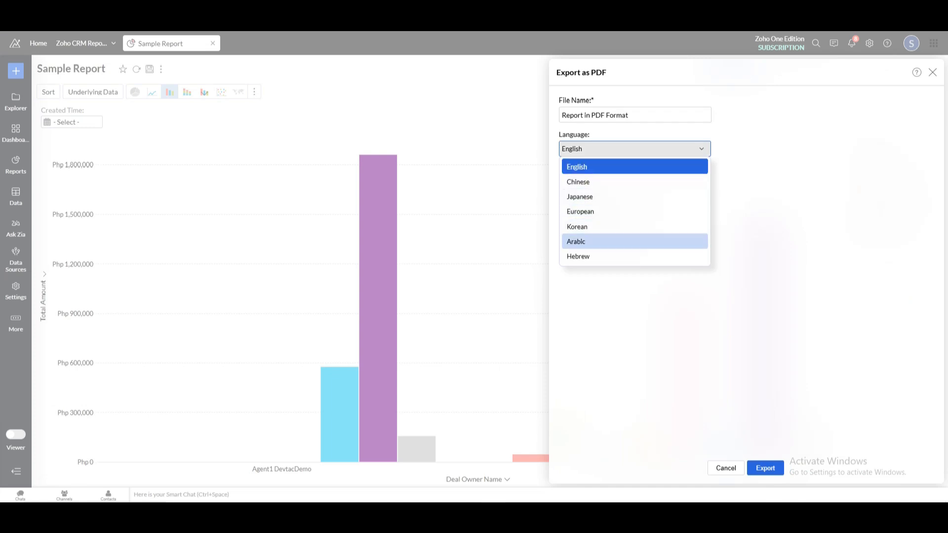
{"action": "left_click", "coordinate": [634, 167]}
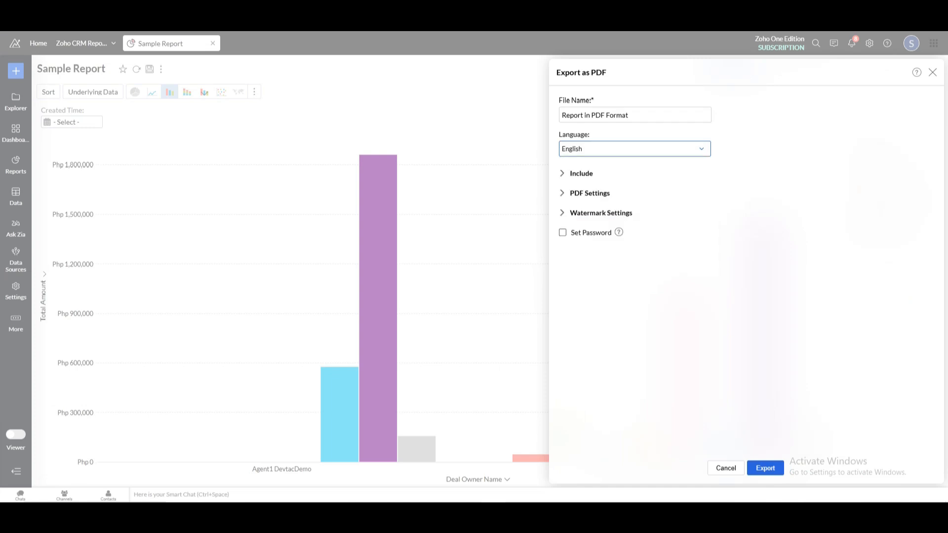
Choose At Top for the title and description in the PDF, leaving User Filter Criteria and Drill Down Flow off
{"action": "left_click", "coordinate": [577, 173]}
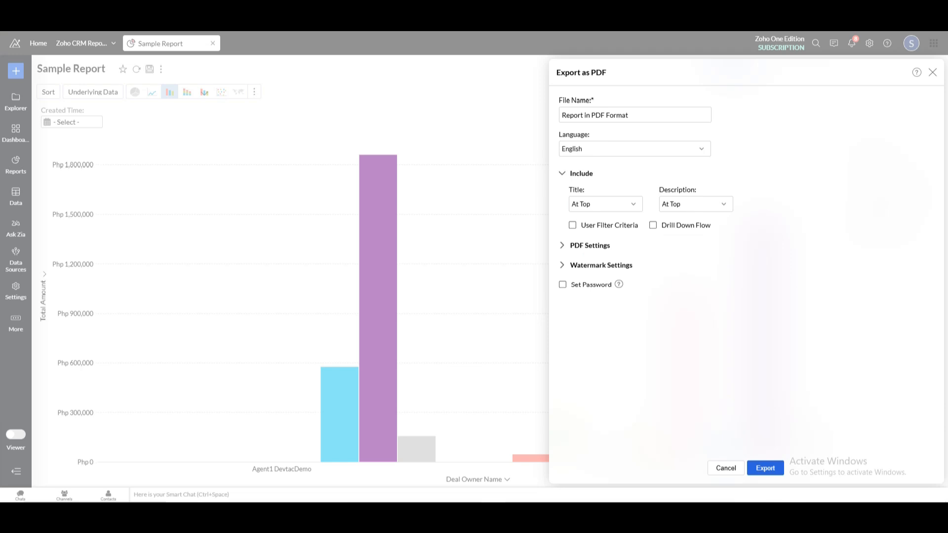
{"action": "left_click", "coordinate": [605, 204]}
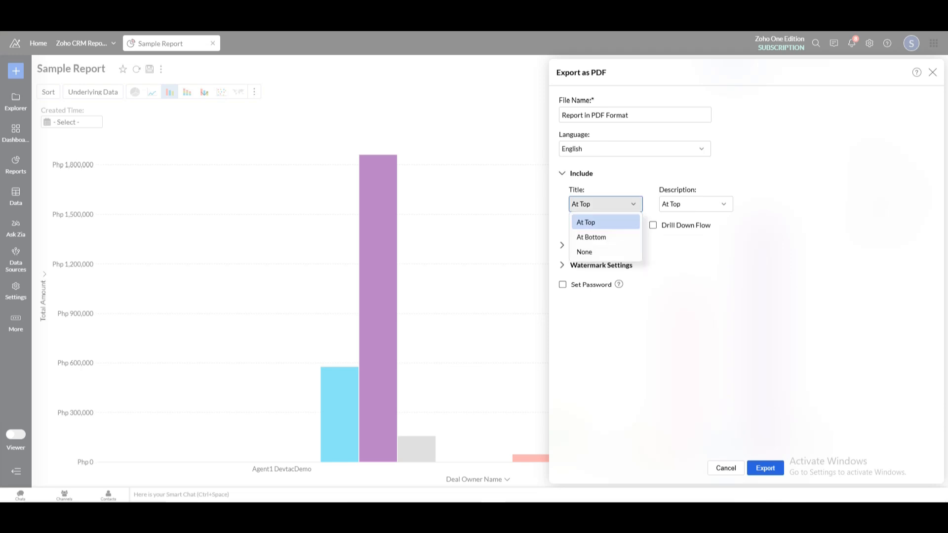
{"action": "left_click", "coordinate": [605, 222]}
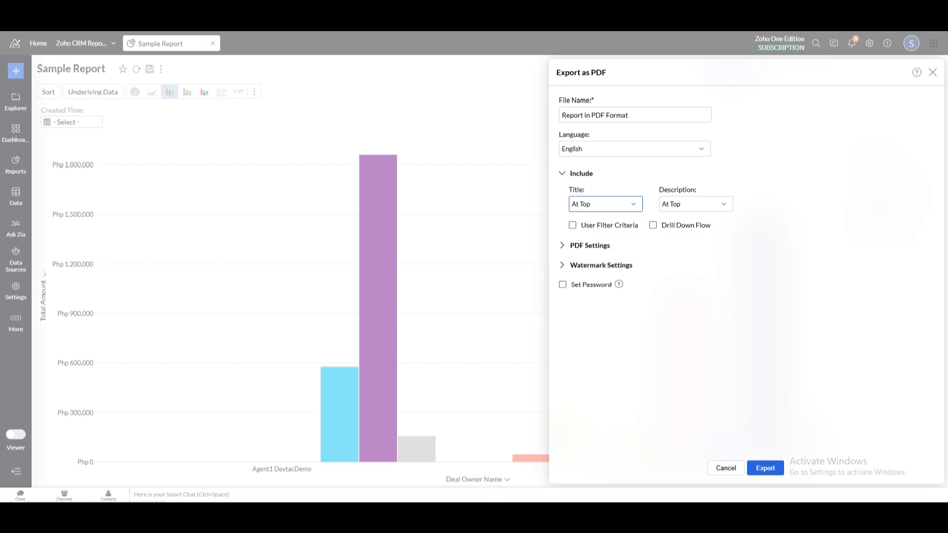
{"action": "left_click", "coordinate": [695, 204]}
{"action": "left_click", "coordinate": [696, 204]}
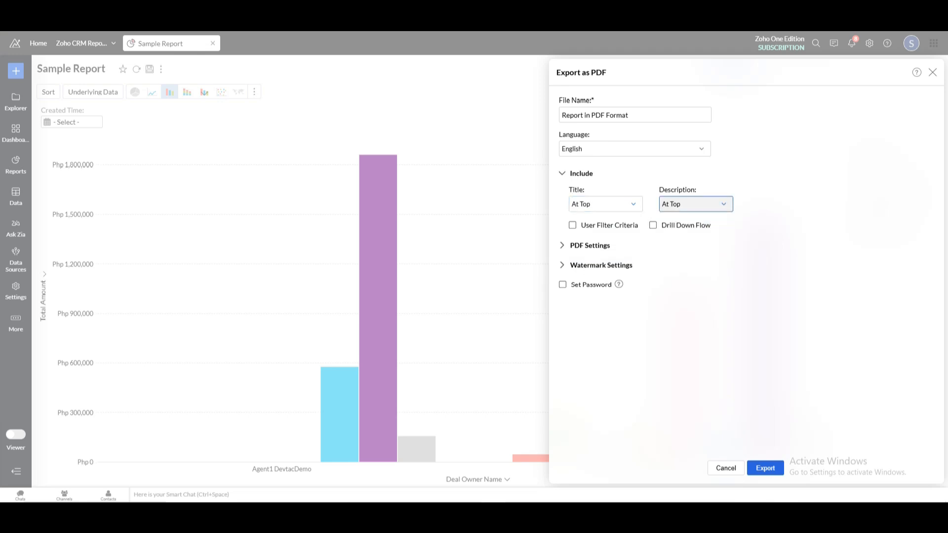
{"action": "left_click", "coordinate": [572, 225]}
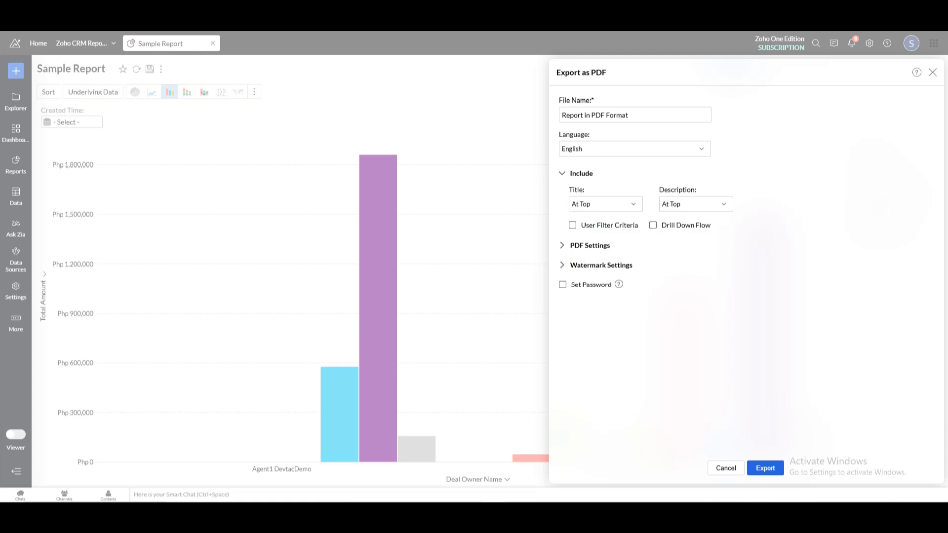
{"action": "left_click", "coordinate": [562, 174]}
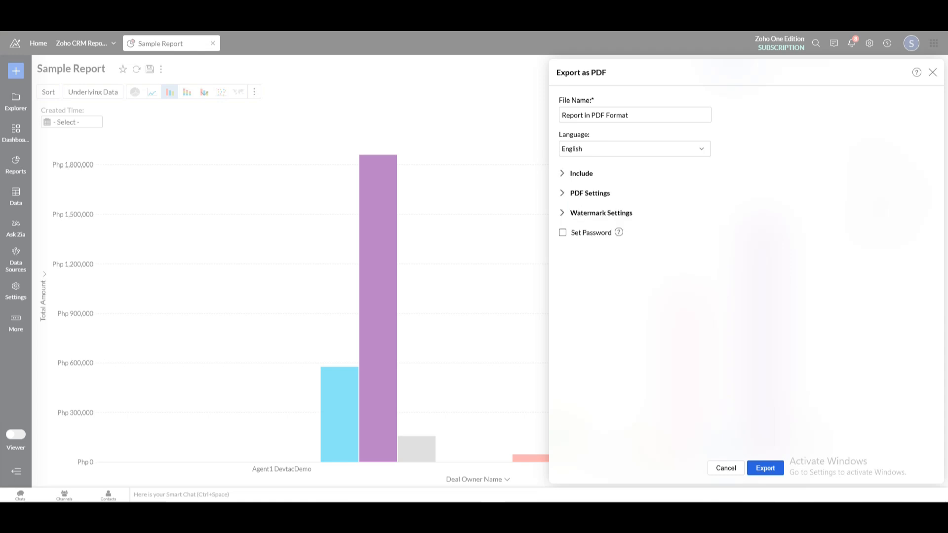
Examine the PDF settings for paper size, margins, header and footer
{"action": "left_click", "coordinate": [562, 193]}
{"action": "scroll", "coordinate": [740, 266], "scroll_direction": "down", "scroll_amount": 3}
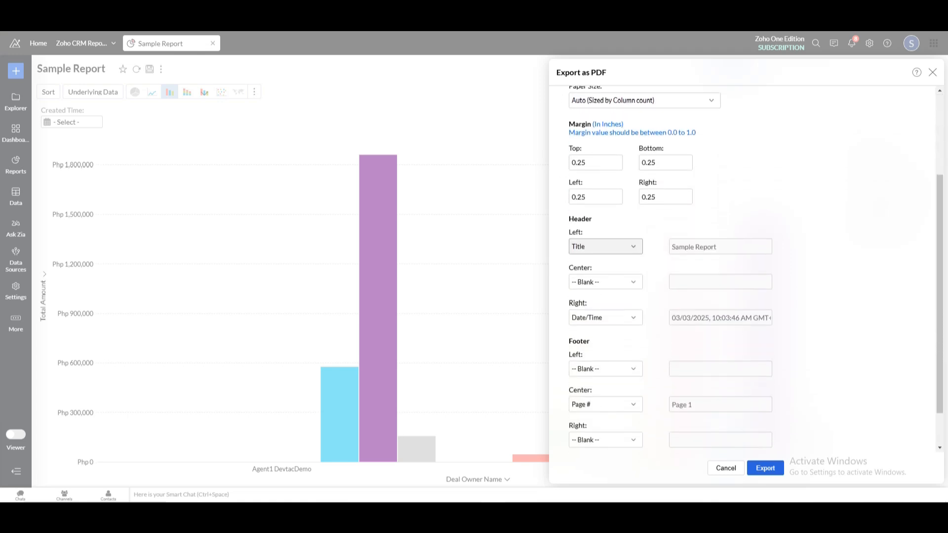
{"action": "scroll", "coordinate": [605, 247], "scroll_direction": "down", "scroll_amount": 1}
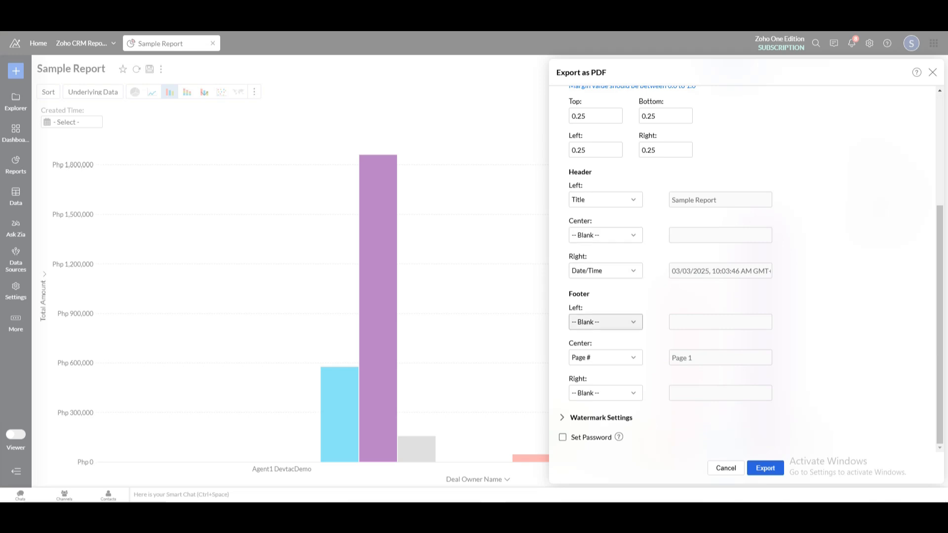
{"action": "scroll", "coordinate": [605, 322], "scroll_direction": "up", "scroll_amount": 4}
{"action": "left_click", "coordinate": [590, 193]}
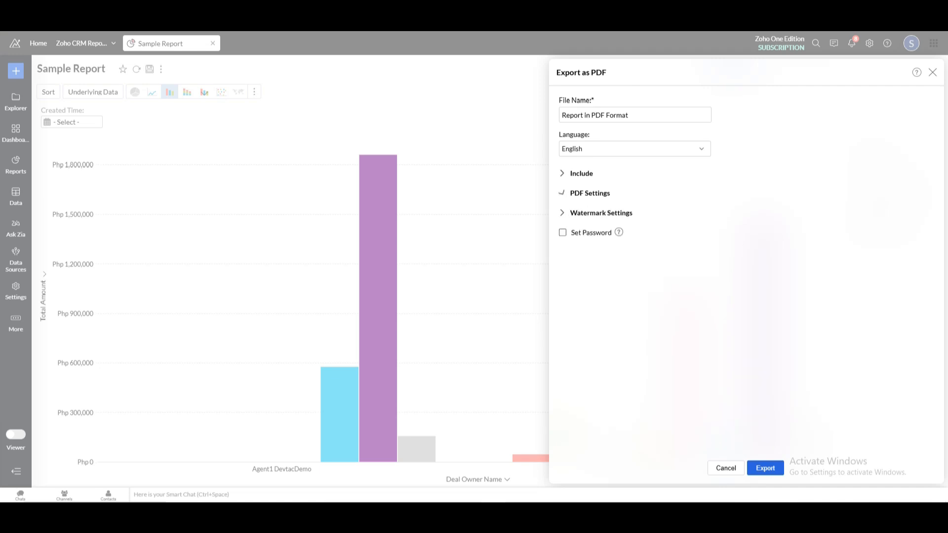
Try the Text and Image watermark options for the PDF and return the watermark to None
{"action": "left_click", "coordinate": [600, 213]}
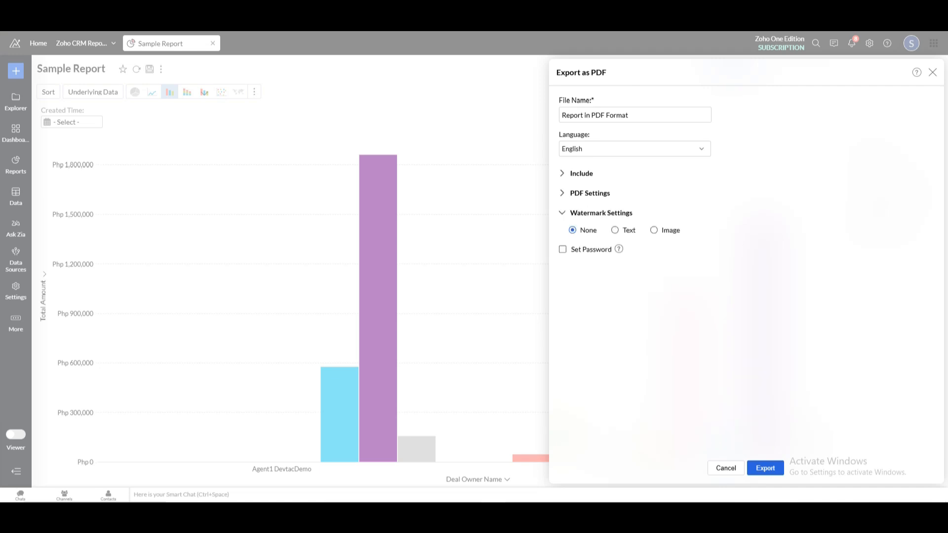
{"action": "left_click", "coordinate": [615, 230]}
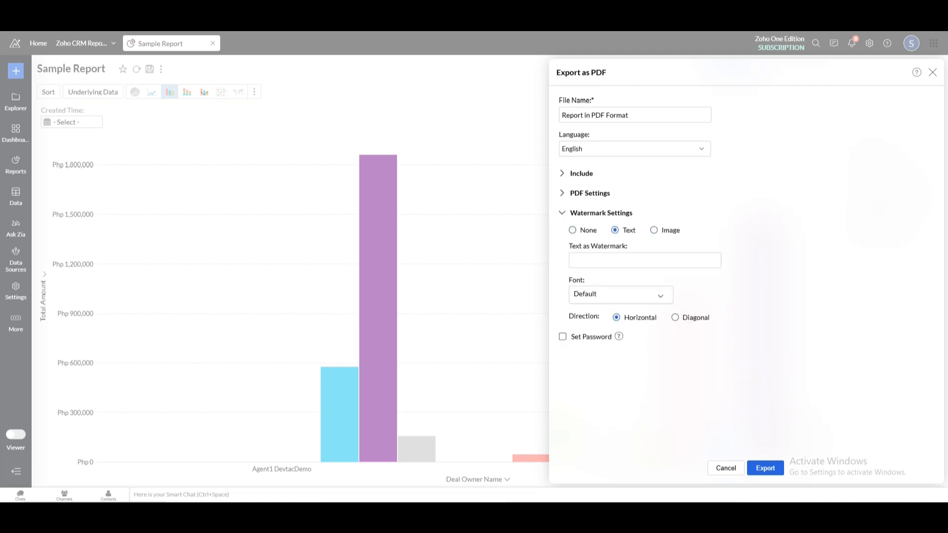
{"action": "left_click", "coordinate": [654, 230]}
{"action": "left_click", "coordinate": [573, 230]}
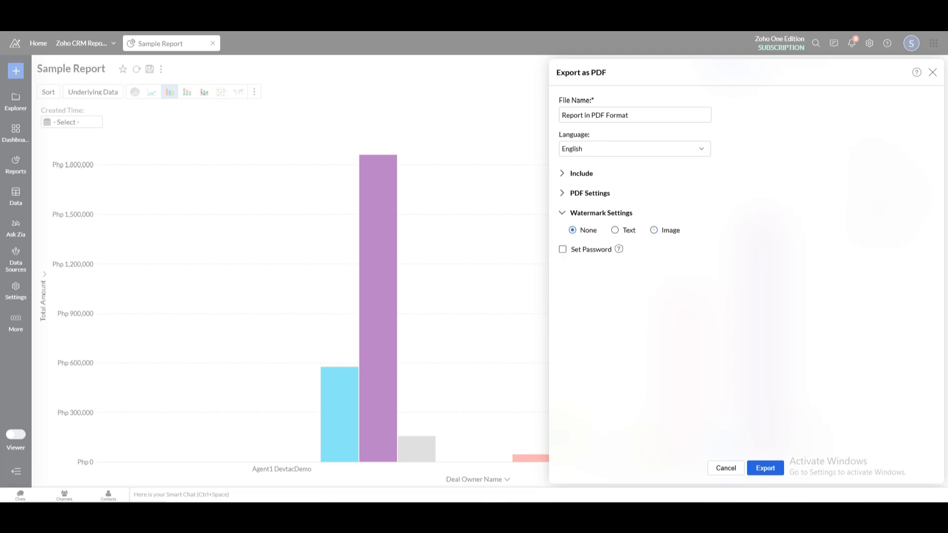
Check the Set Password option, leave it off, and export the report as PDF
{"action": "mouse_move", "coordinate": [618, 249]}
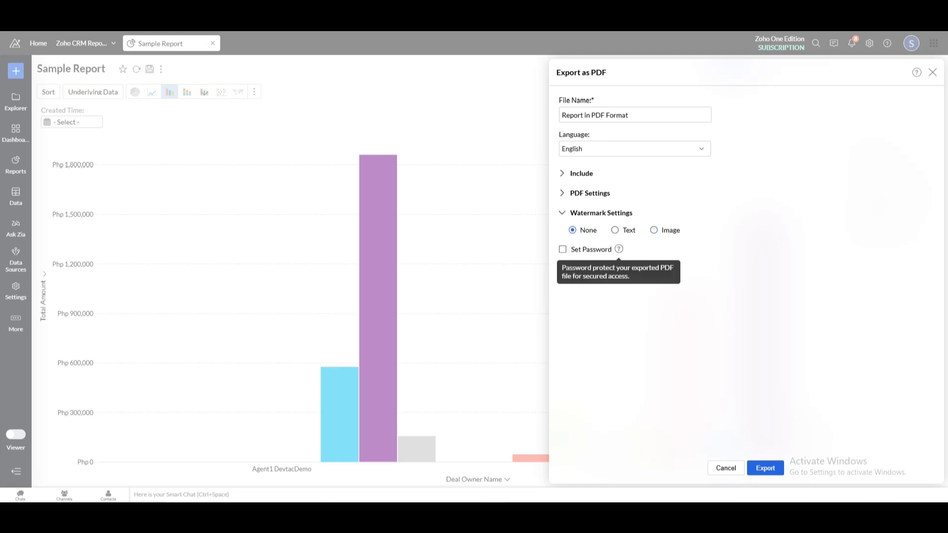
{"action": "left_click", "coordinate": [563, 249]}
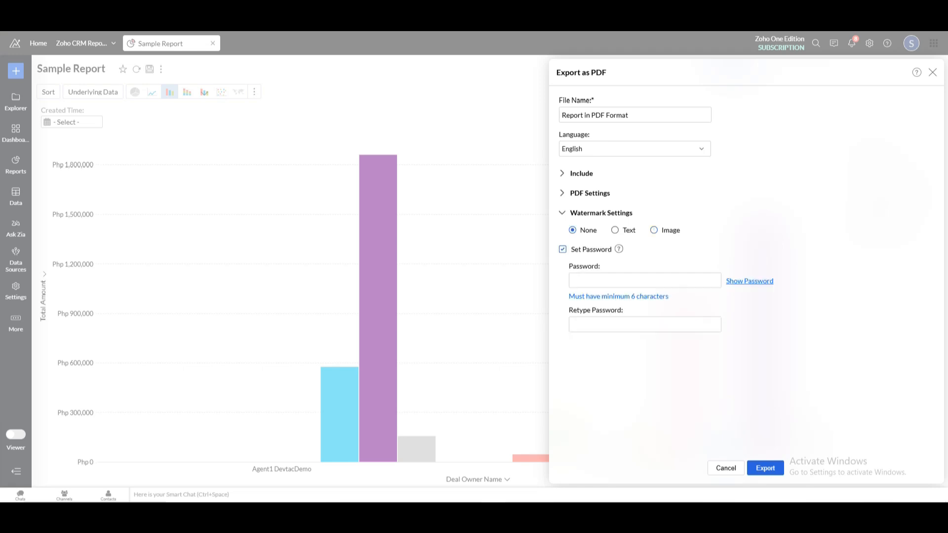
{"action": "left_click", "coordinate": [563, 249]}
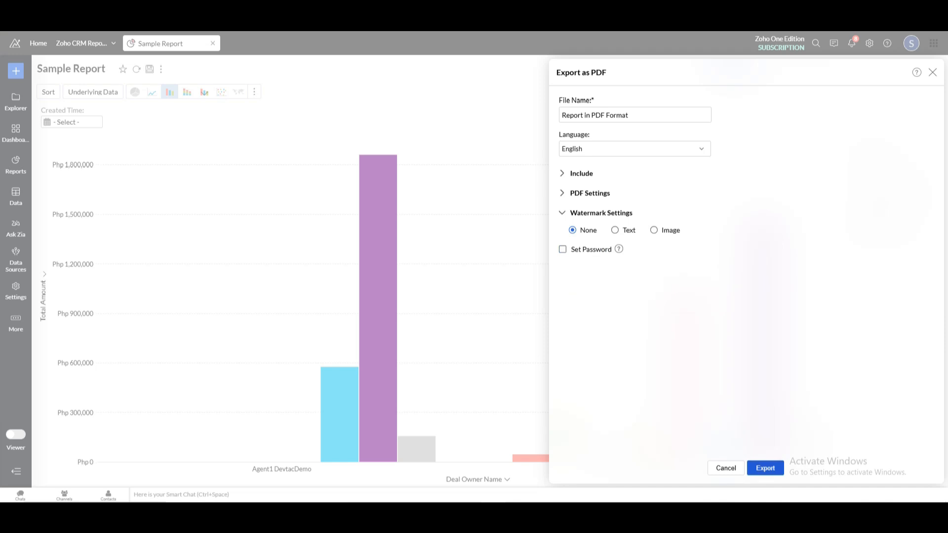
{"action": "left_click", "coordinate": [765, 468]}
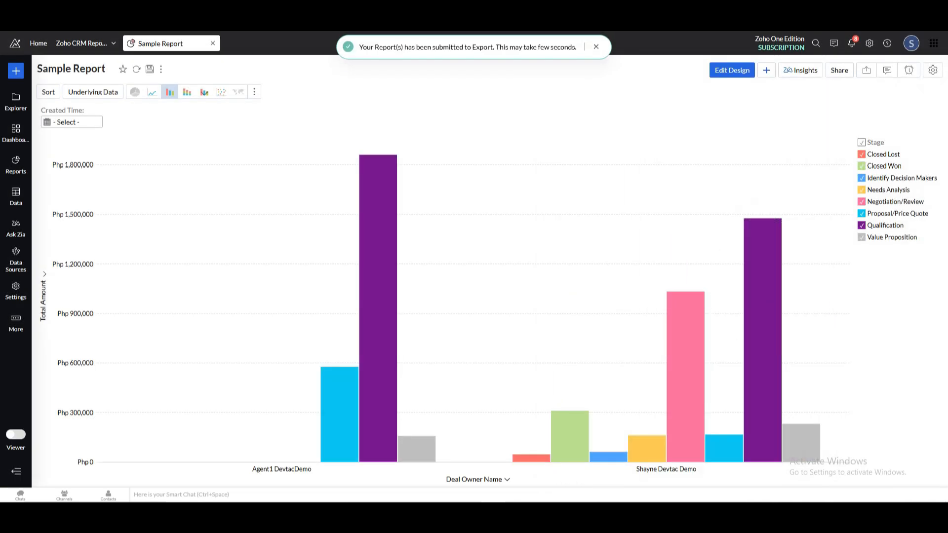